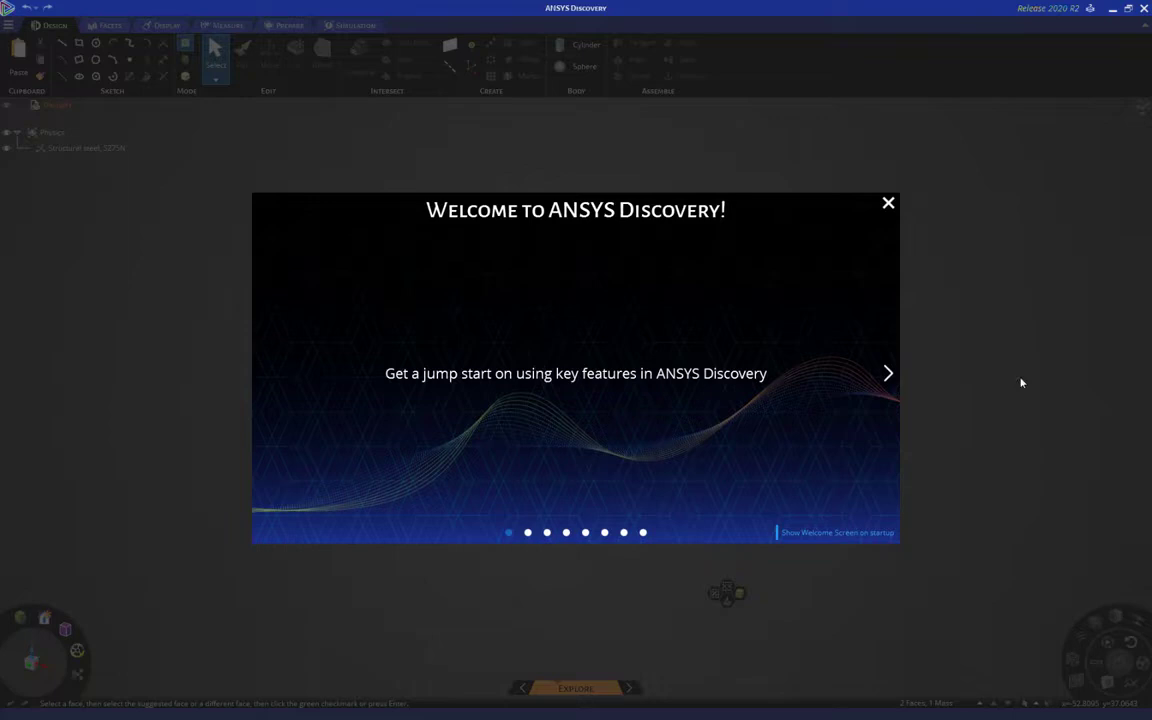
Read through the welcome screen's overview, navigation, tools and help pages up to Next Steps and close it
click(888, 375)
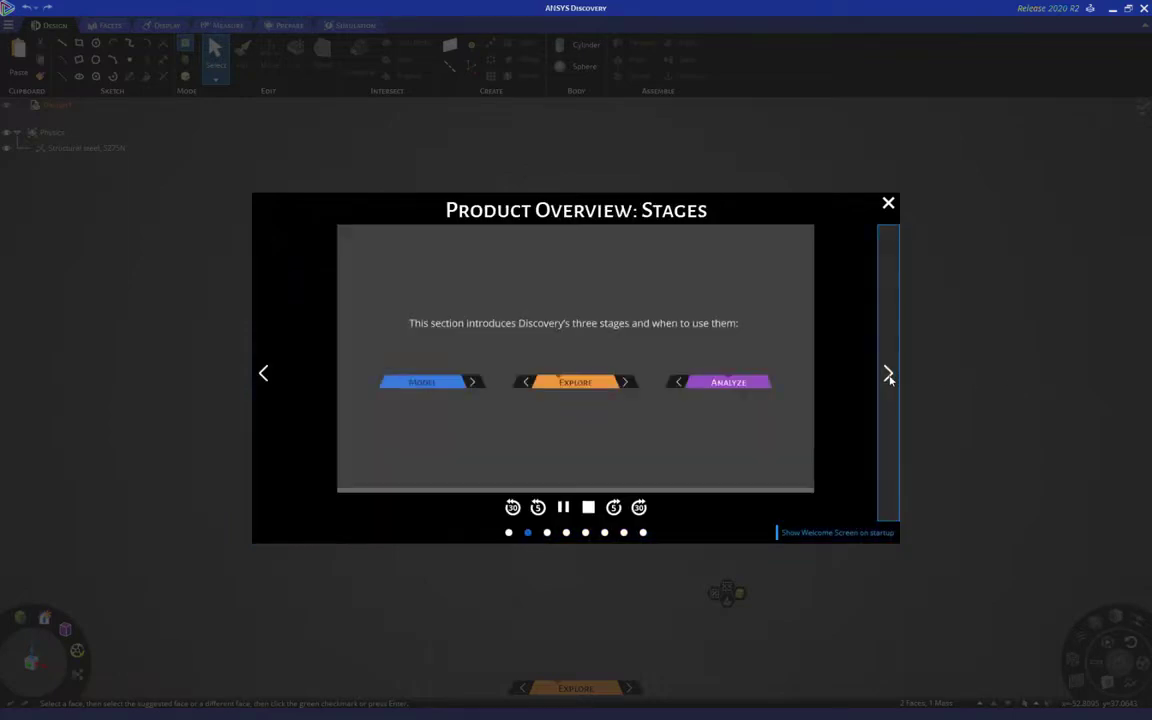
click(888, 375)
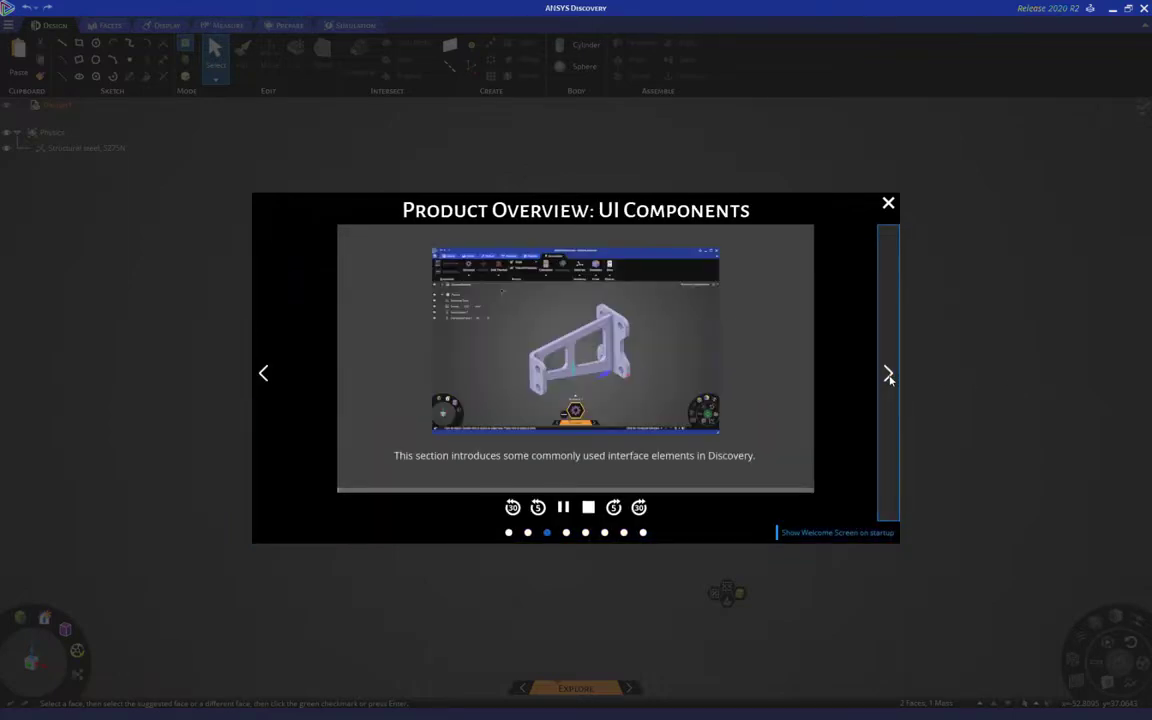
click(888, 375)
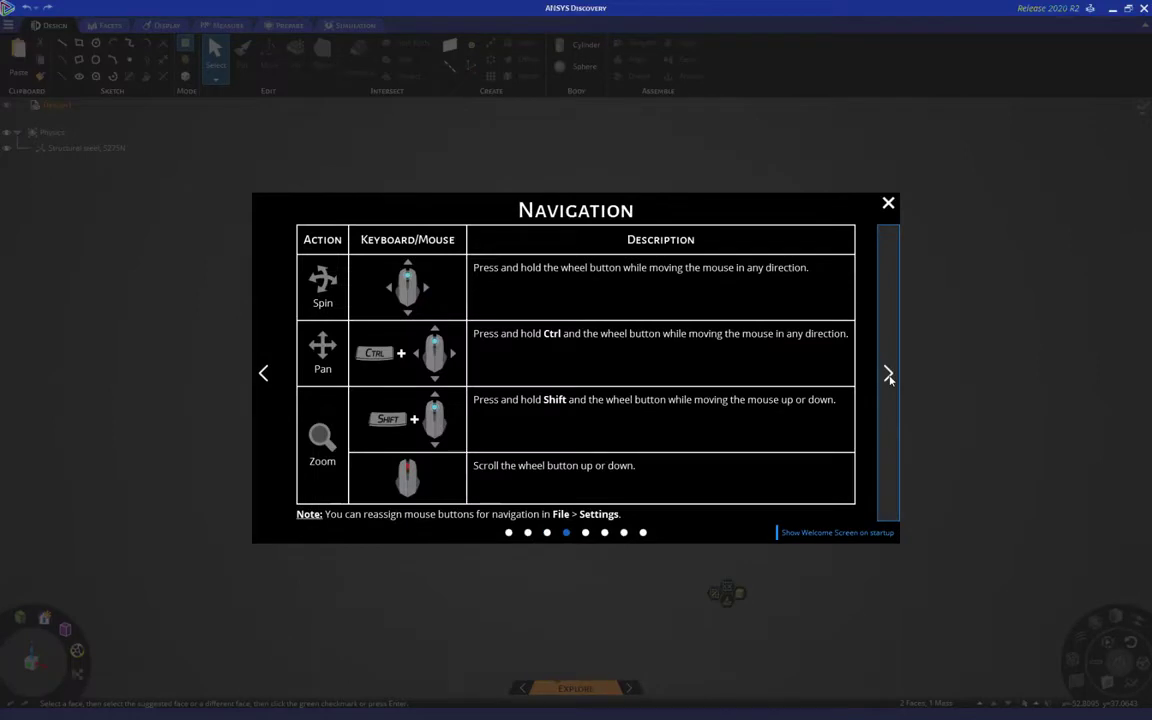
click(888, 375)
click(888, 375)
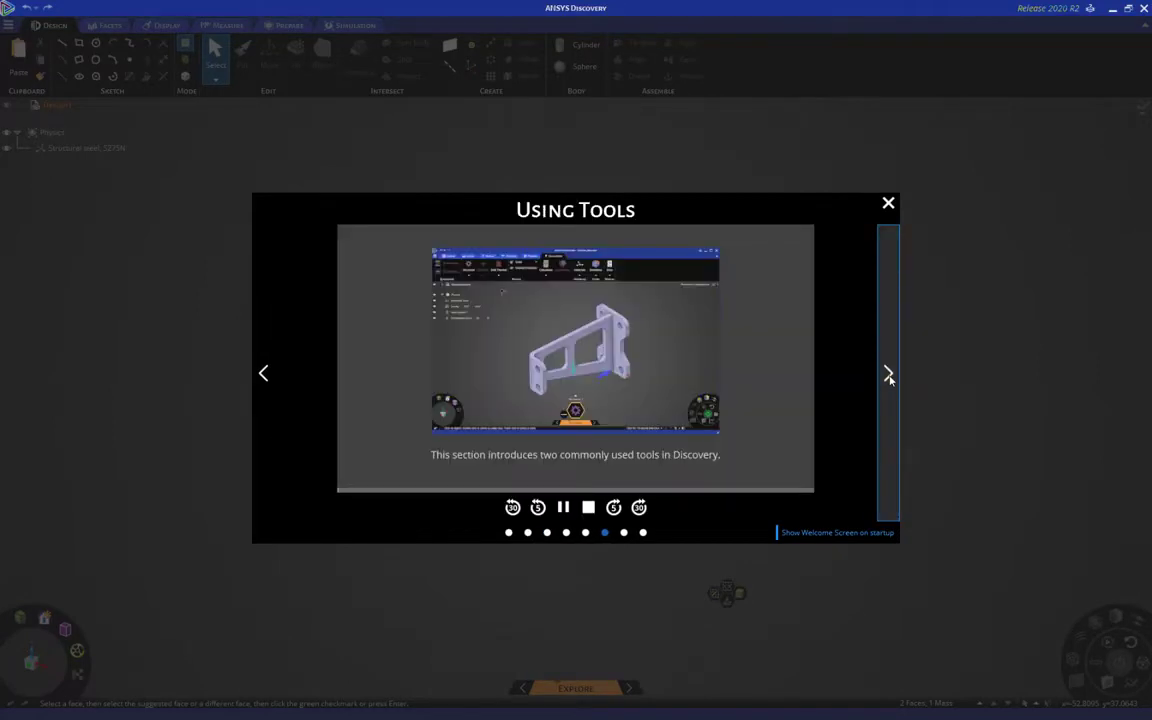
click(888, 375)
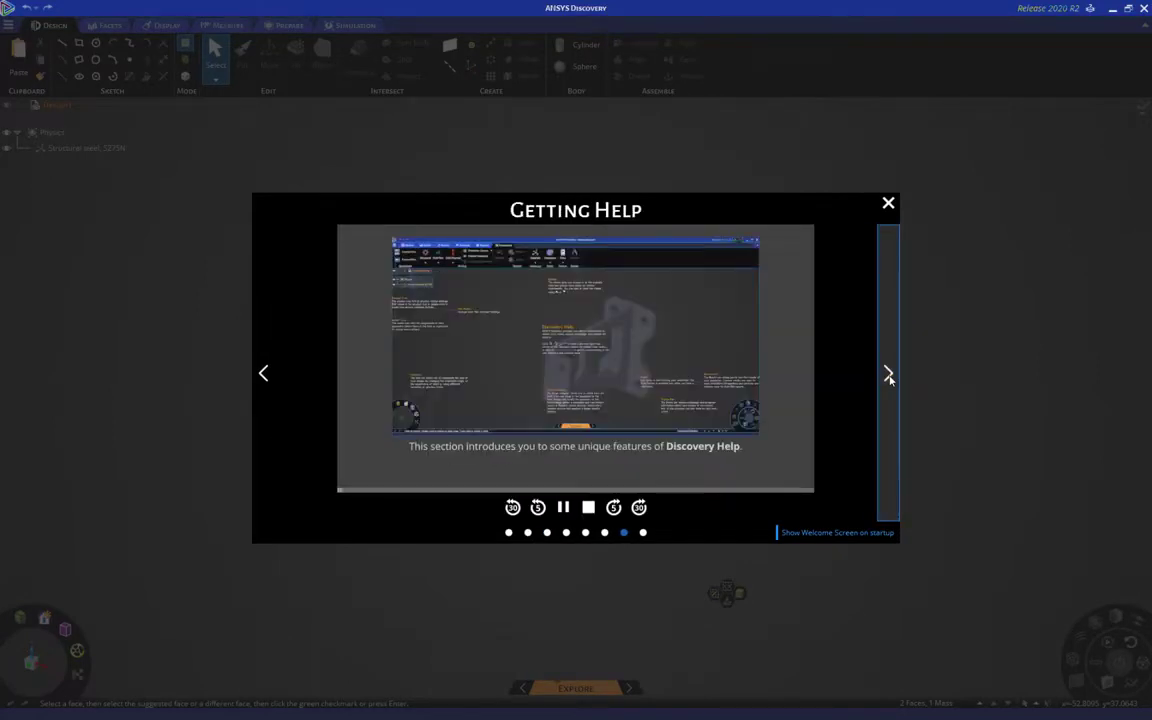
click(888, 375)
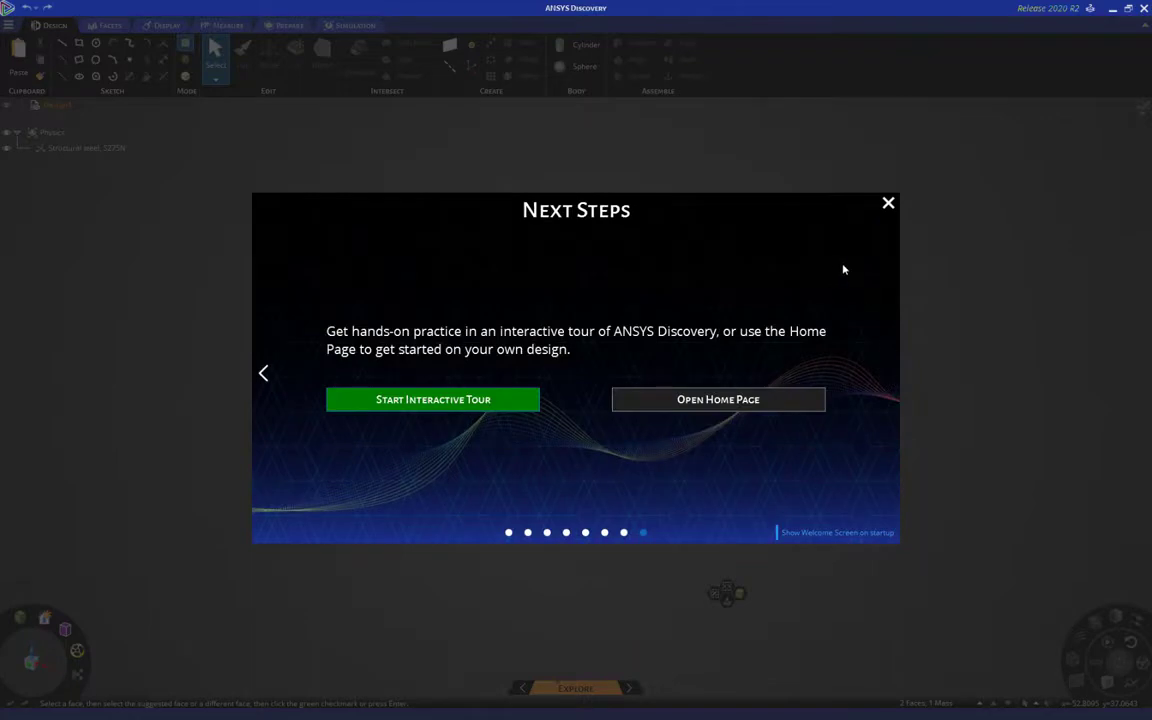
click(889, 205)
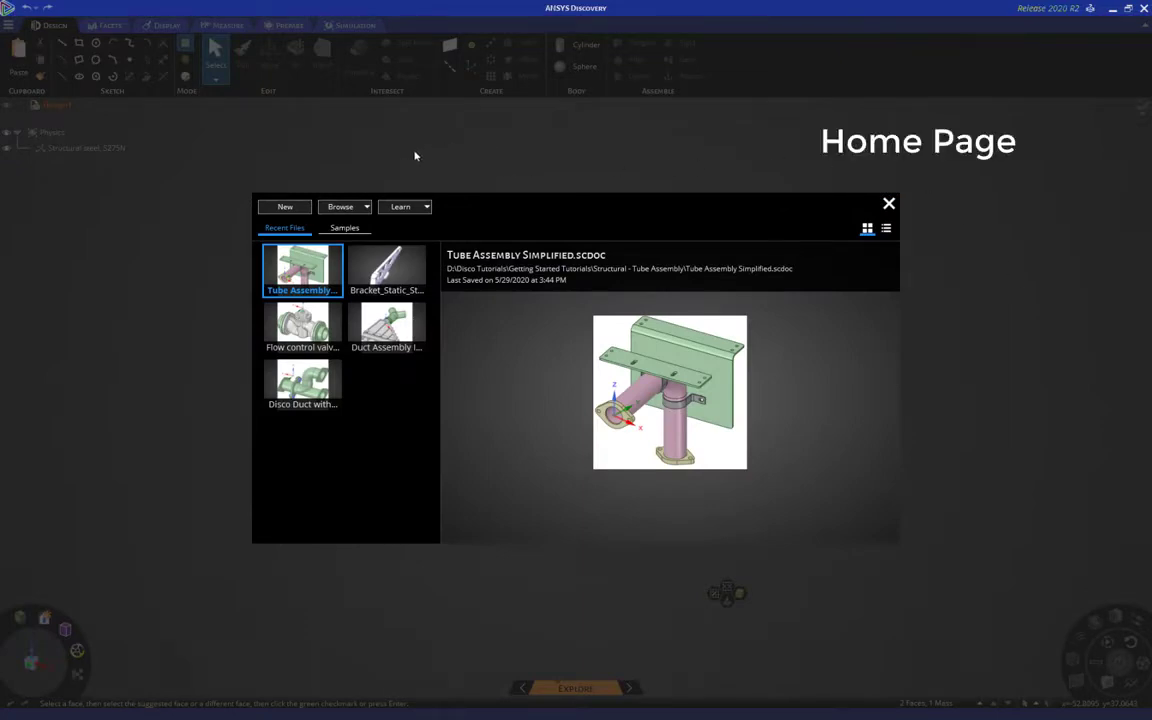
Browse for a geometry file and open Tube Assembly Simplified from the Structural - Tube Assembly folder
click(367, 210)
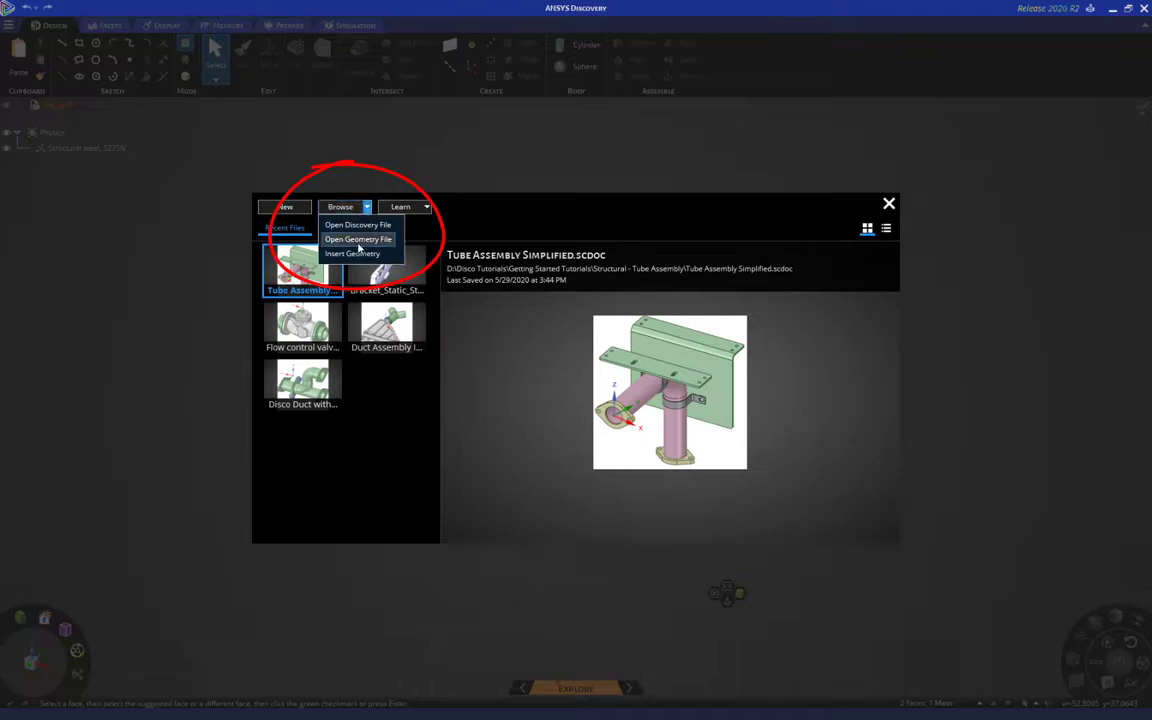
click(336, 238)
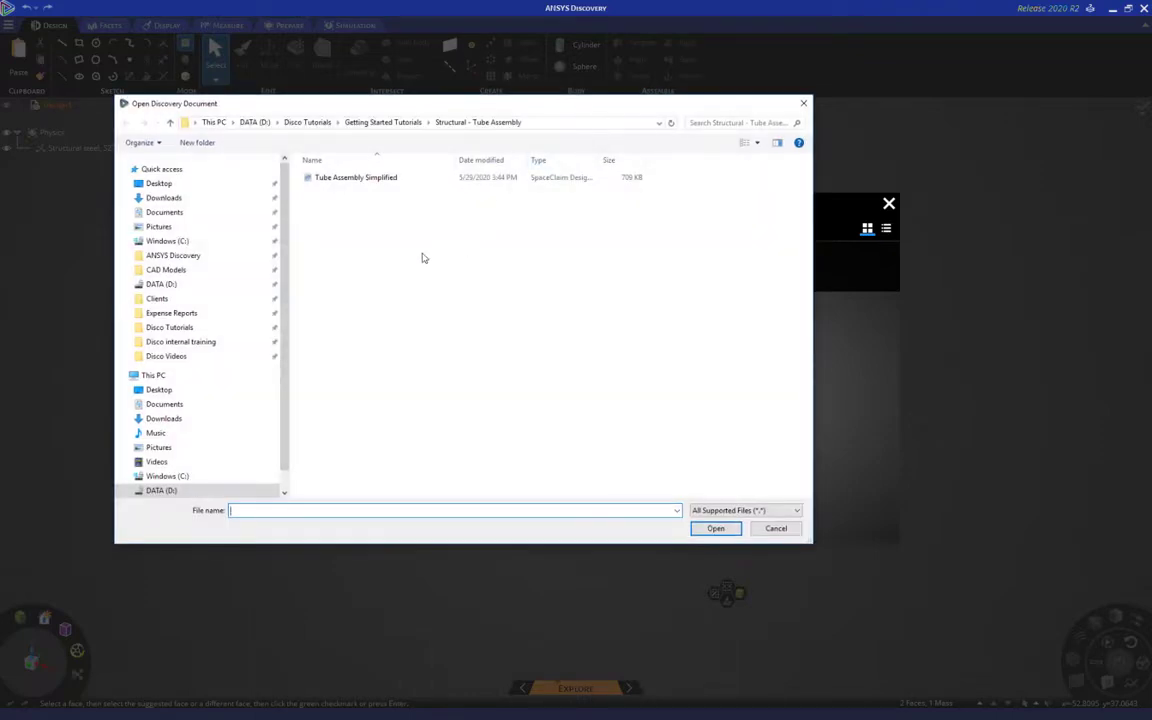
click(377, 182)
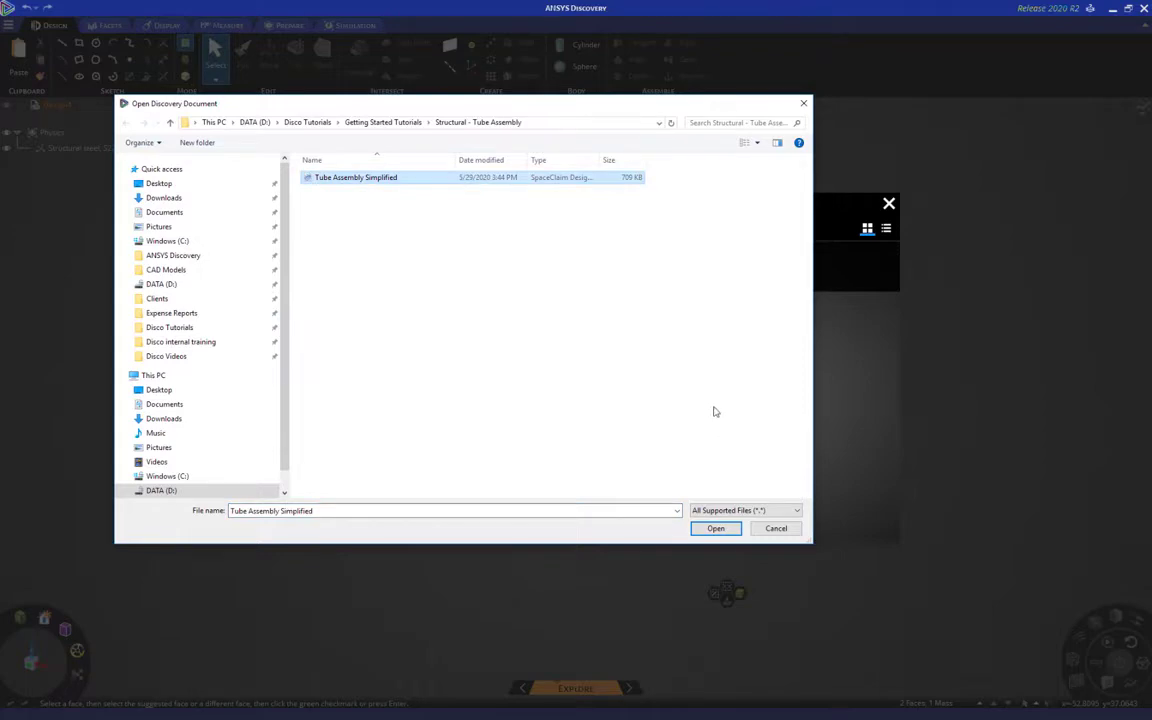
click(715, 529)
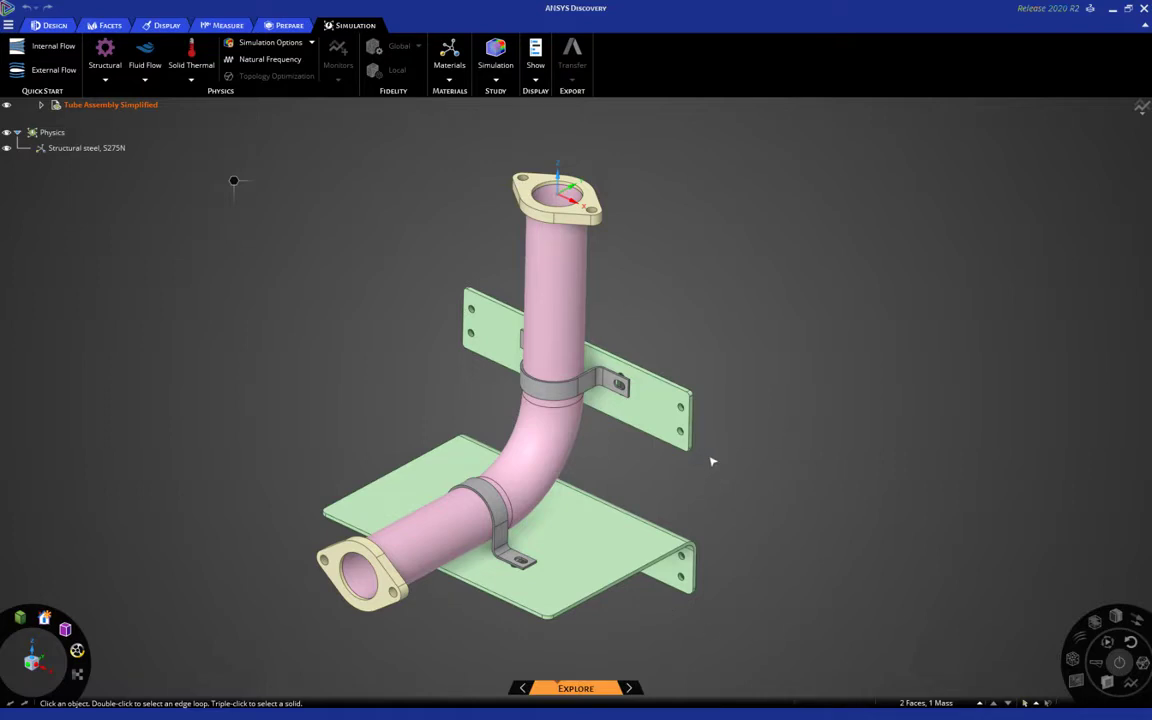
Apply a fixed structural support to the four mounting-hole faces at both ends of the upper green bracket
scroll(708, 456, up, 10)
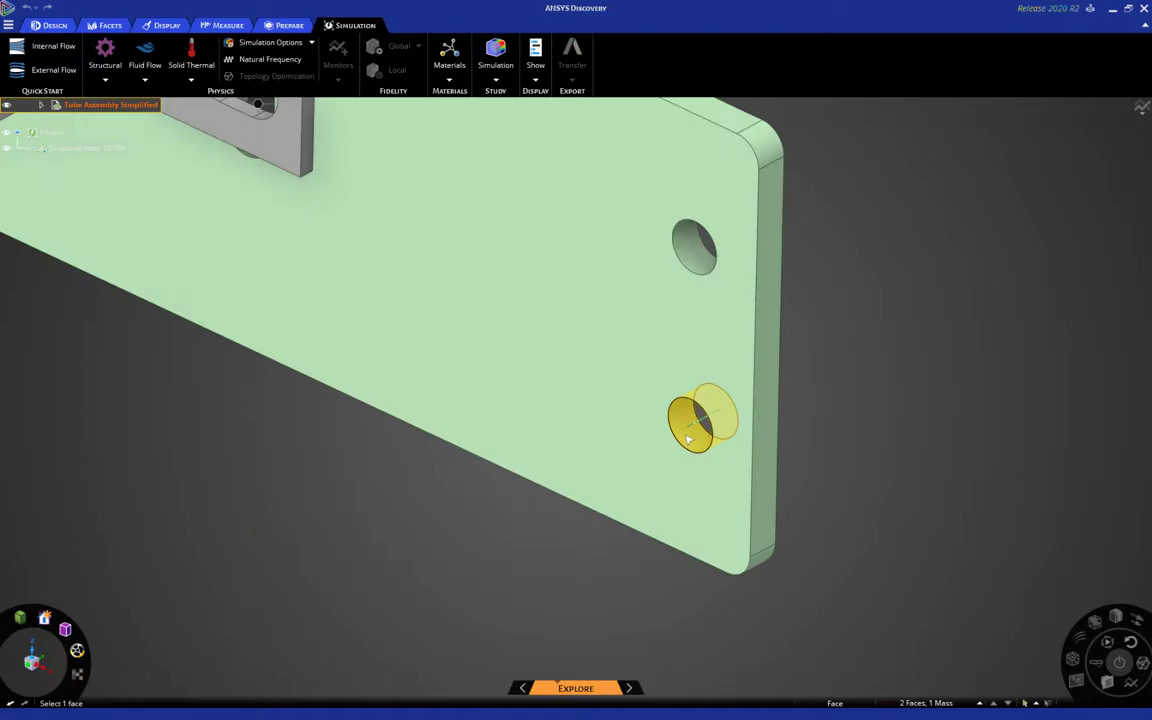
click(688, 438)
ctrl+click(694, 247)
scroll(841, 318, down, 5)
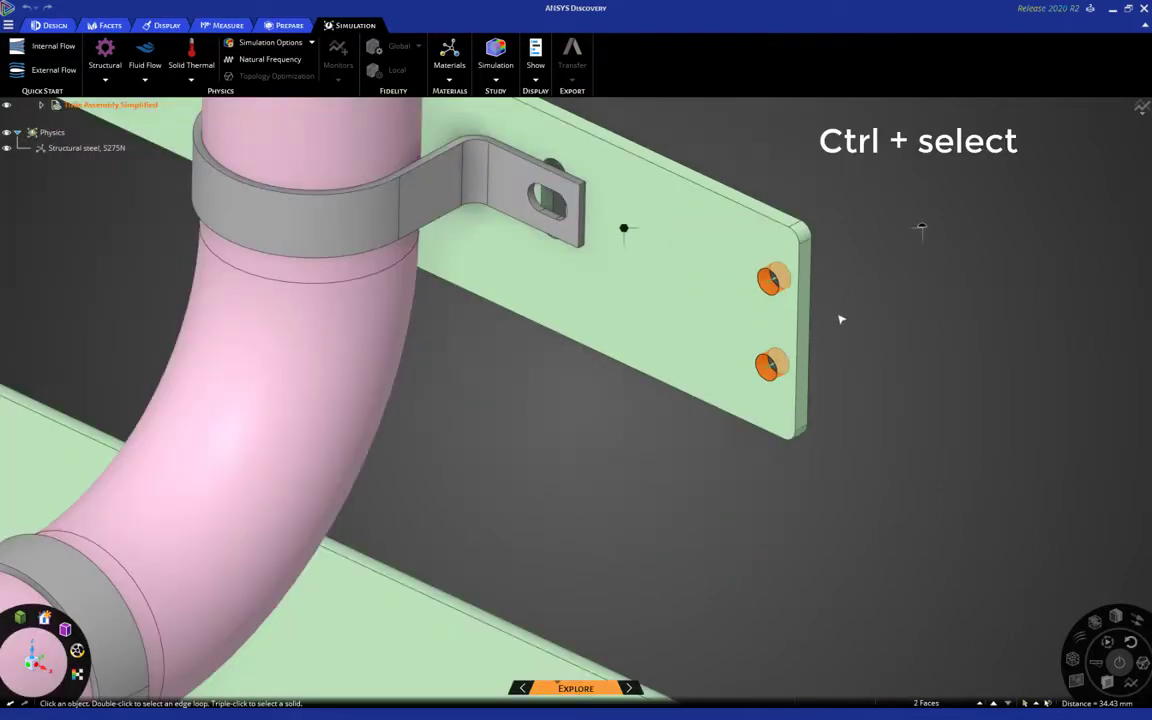
scroll(841, 318, down, 5)
scroll(592, 234, up, 10)
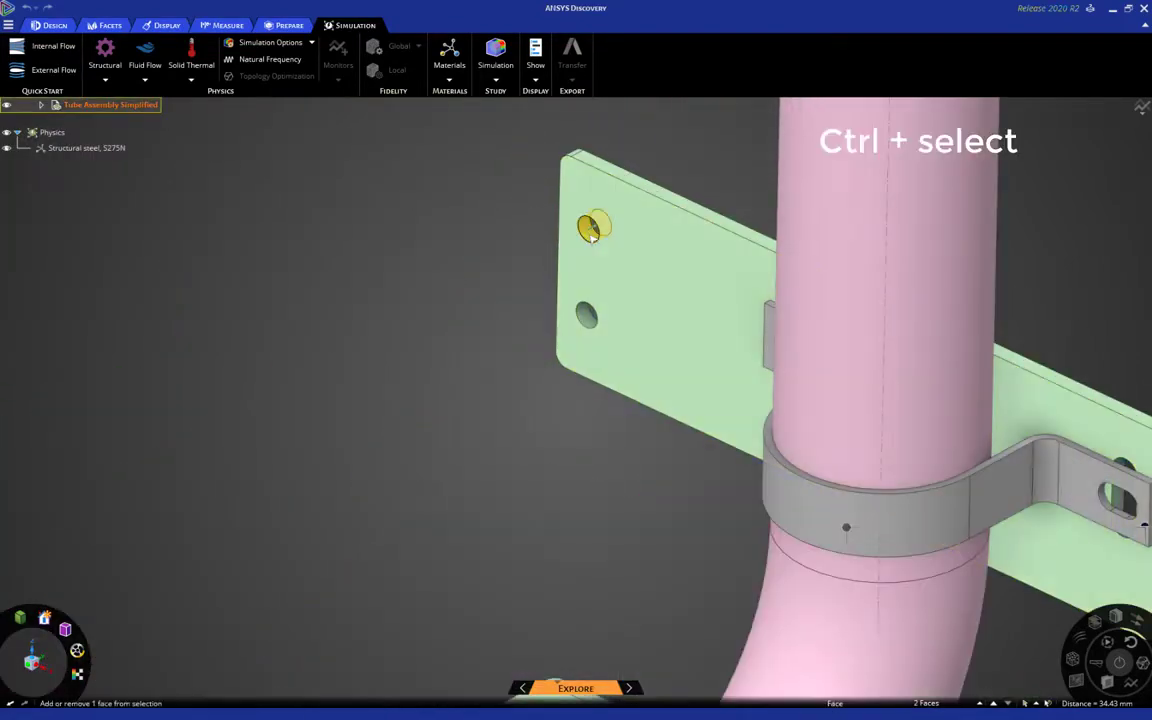
ctrl+click(591, 229)
ctrl+click(589, 315)
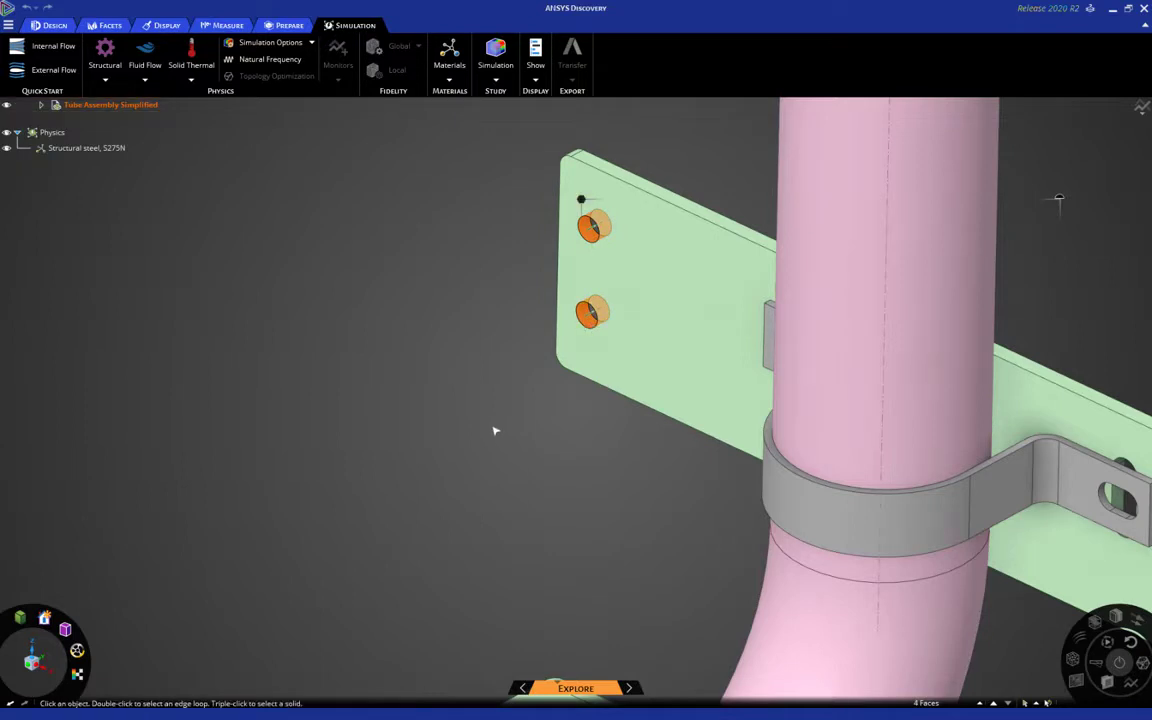
scroll(495, 431, down, 10)
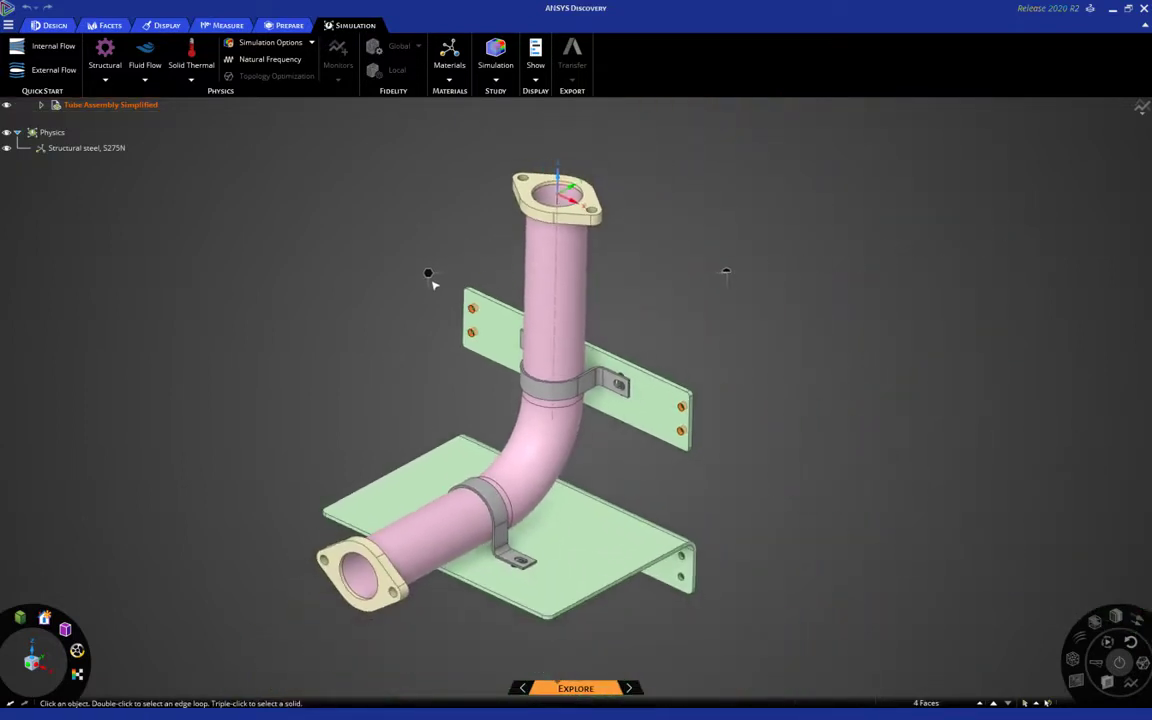
right_click(428, 272)
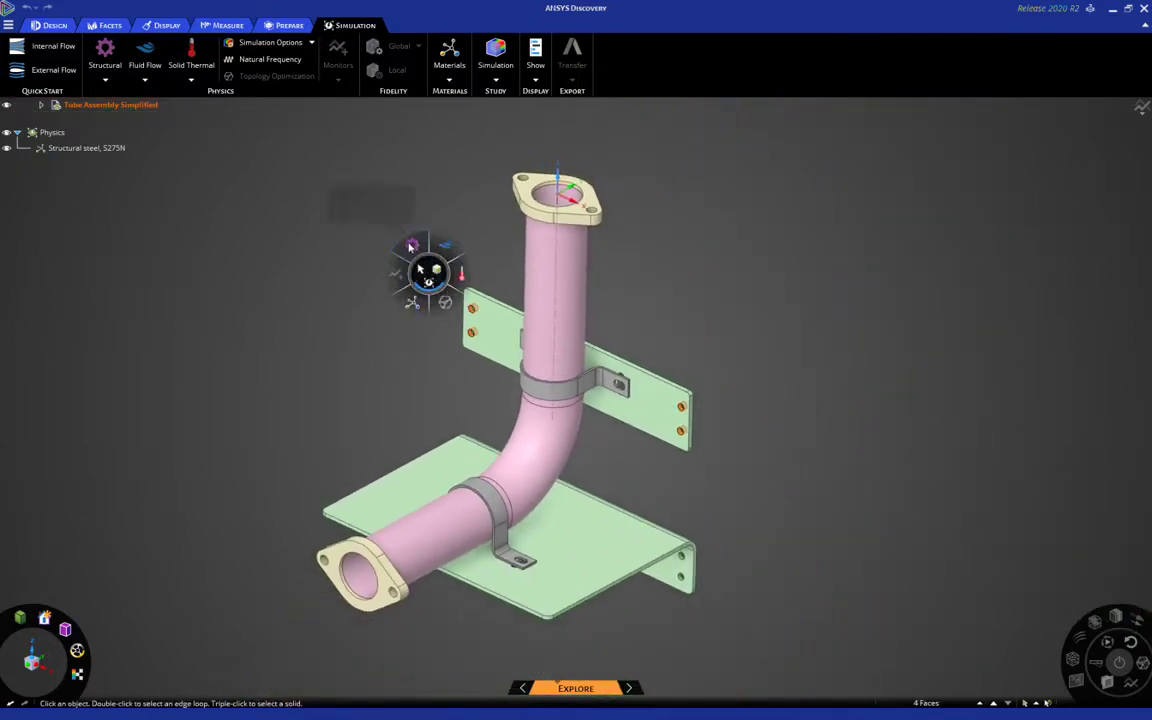
mouse_move(411, 246)
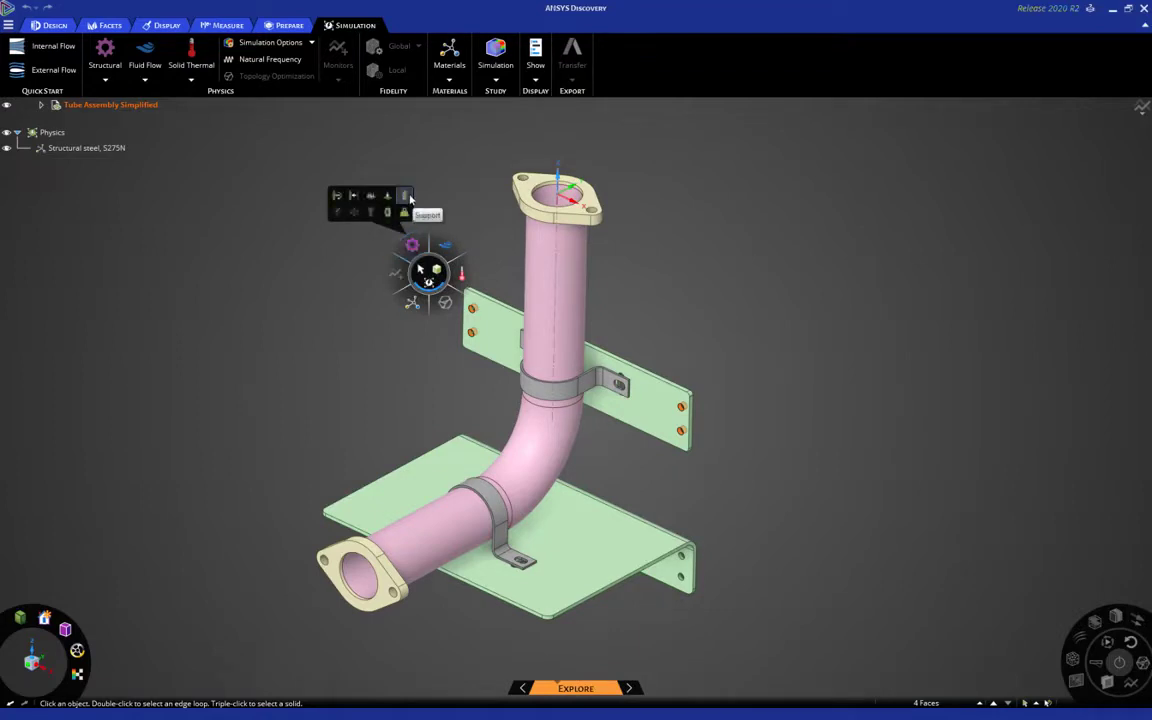
click(409, 198)
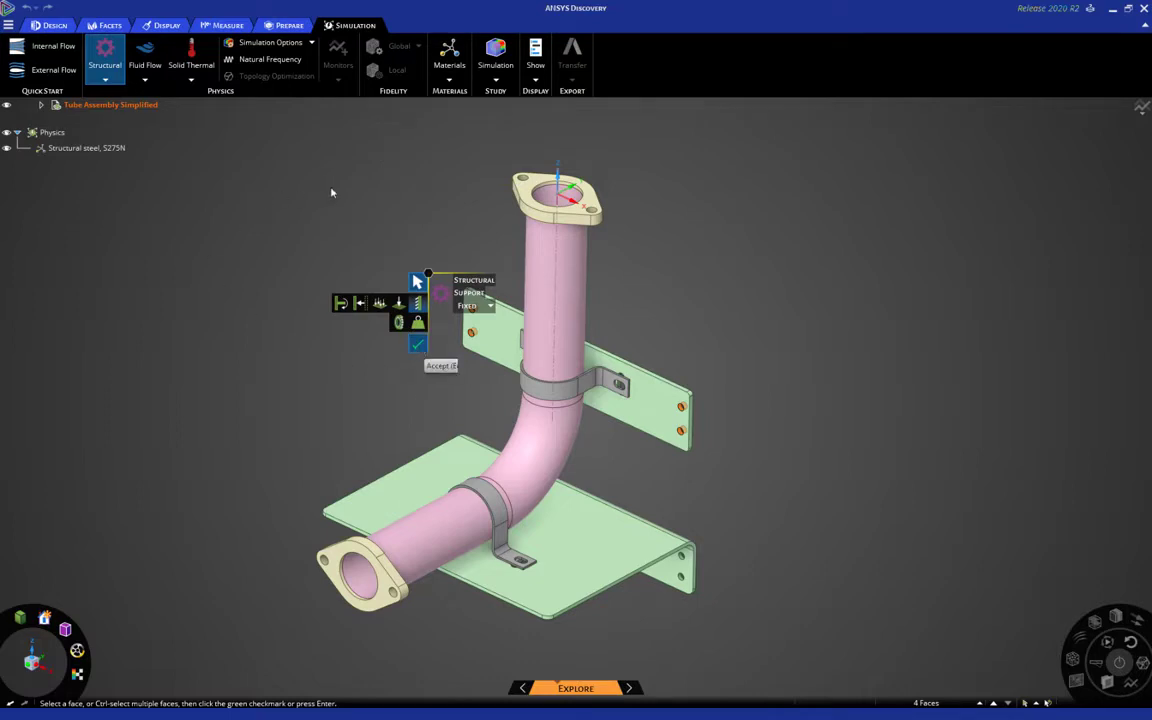
key(Return)
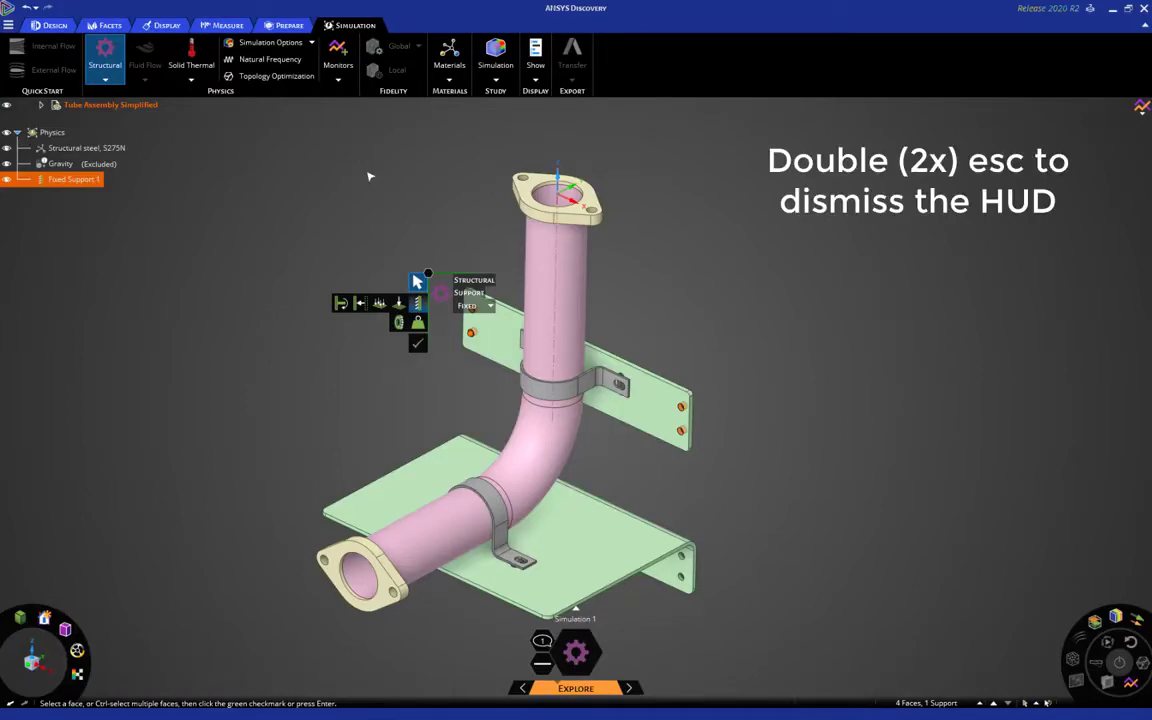
key(Escape)
key(Escape)
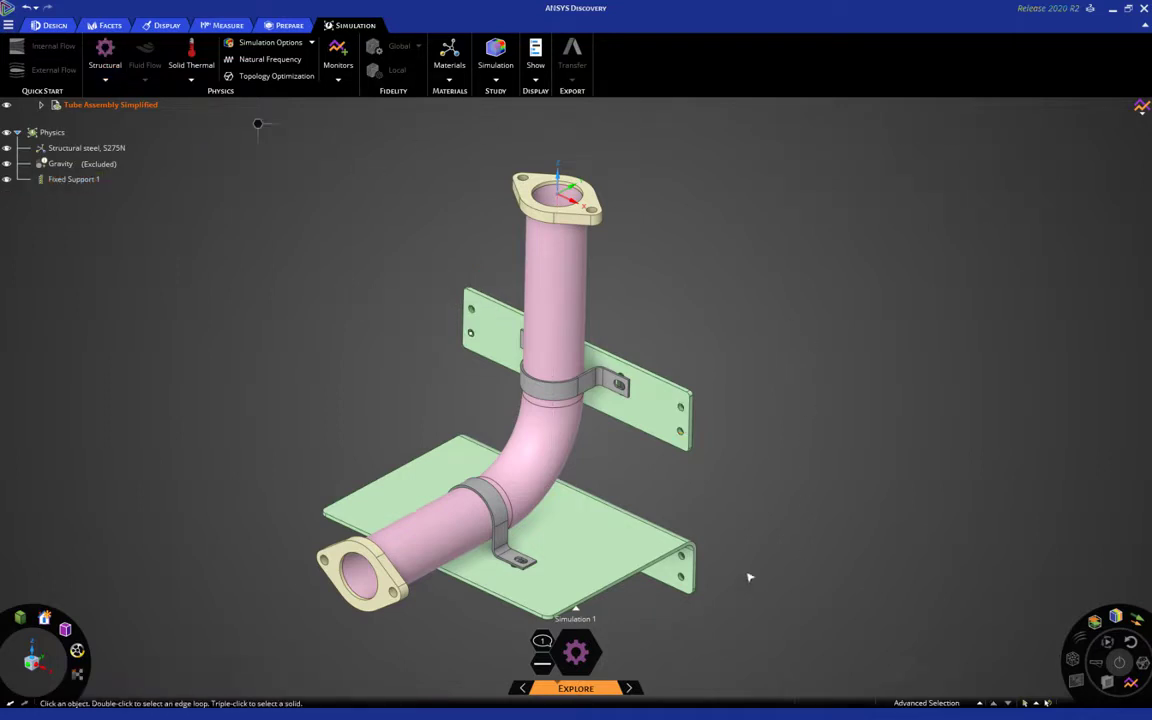
Apply a fixed structural support to the lower green bracket's mounting holes, selecting them with PowerSelect's Holes equal to 5mm from one hole face
ctrl+middle_drag(748, 576, 712, 570)
scroll(680, 567, up, 3)
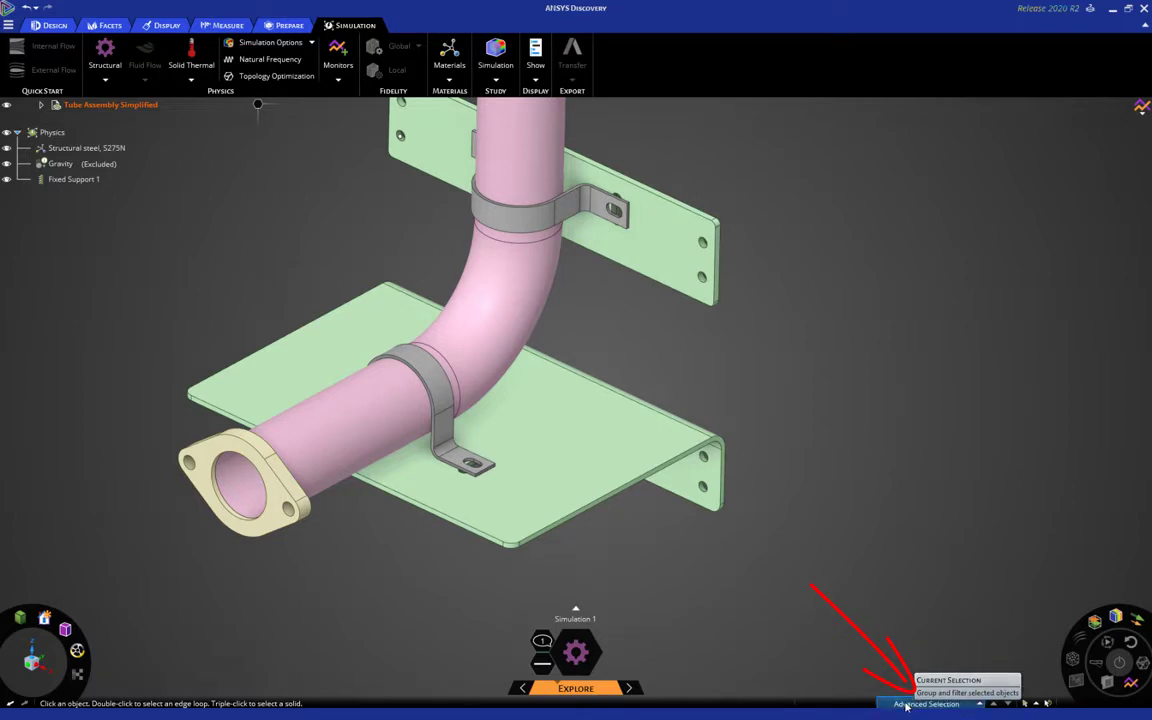
click(908, 704)
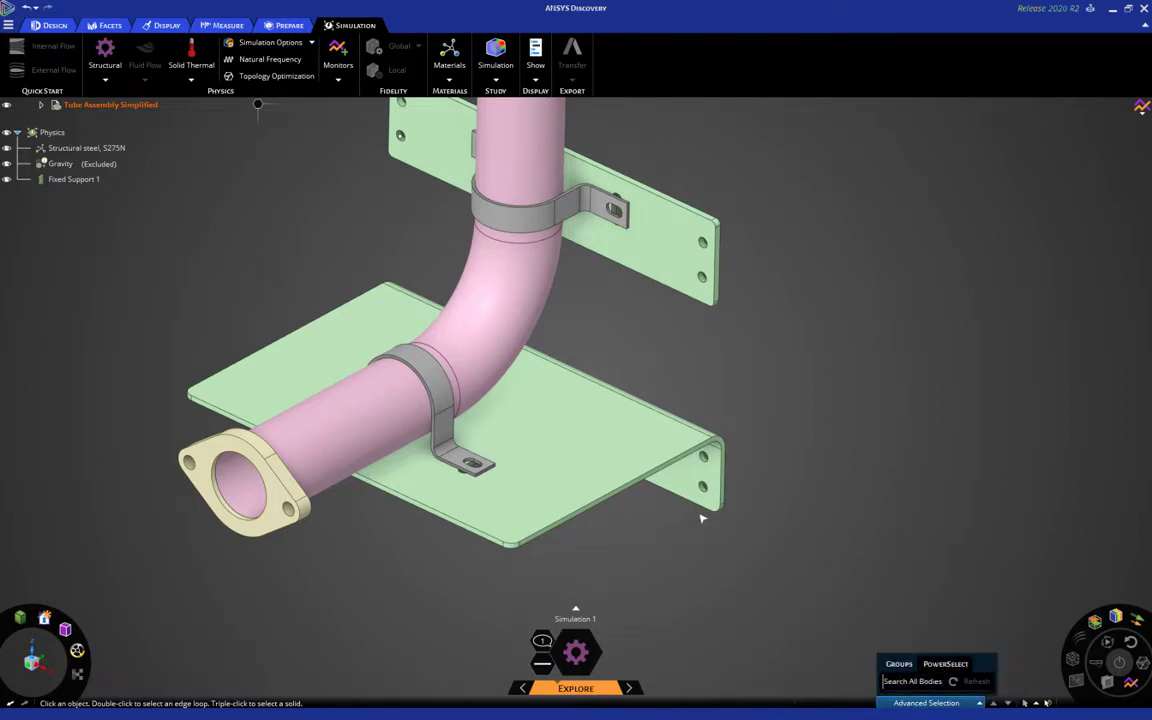
scroll(720, 515, up, 5)
click(710, 448)
scroll(785, 540, down, 5)
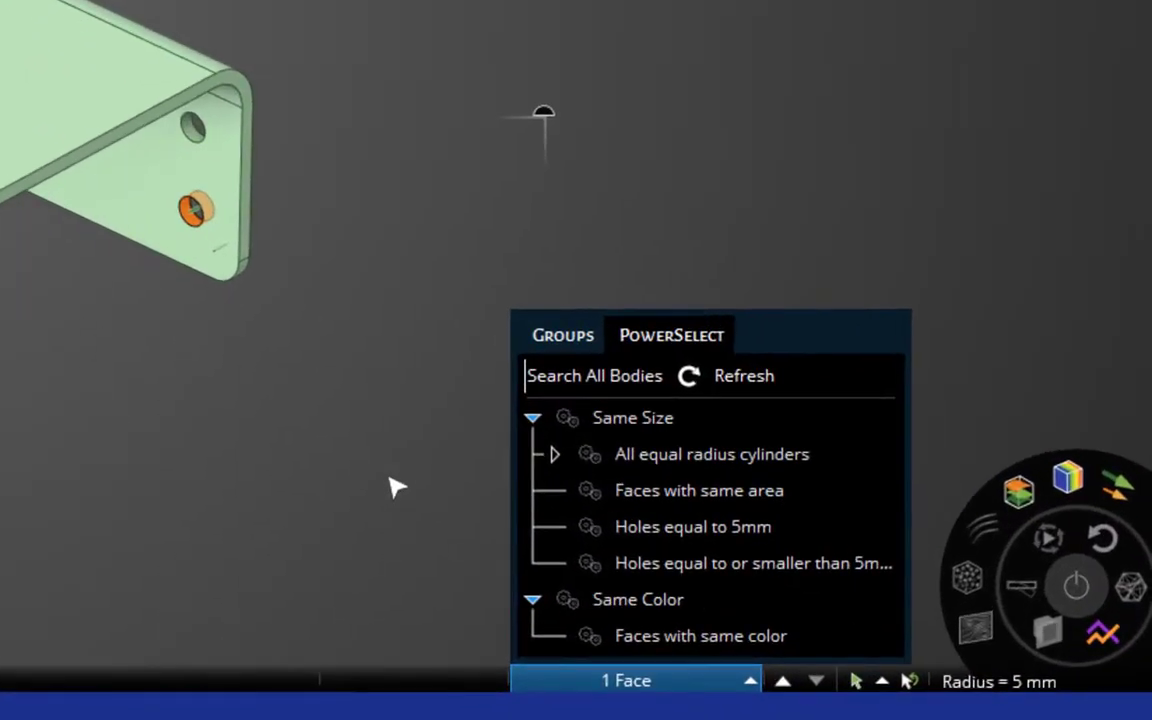
click(735, 535)
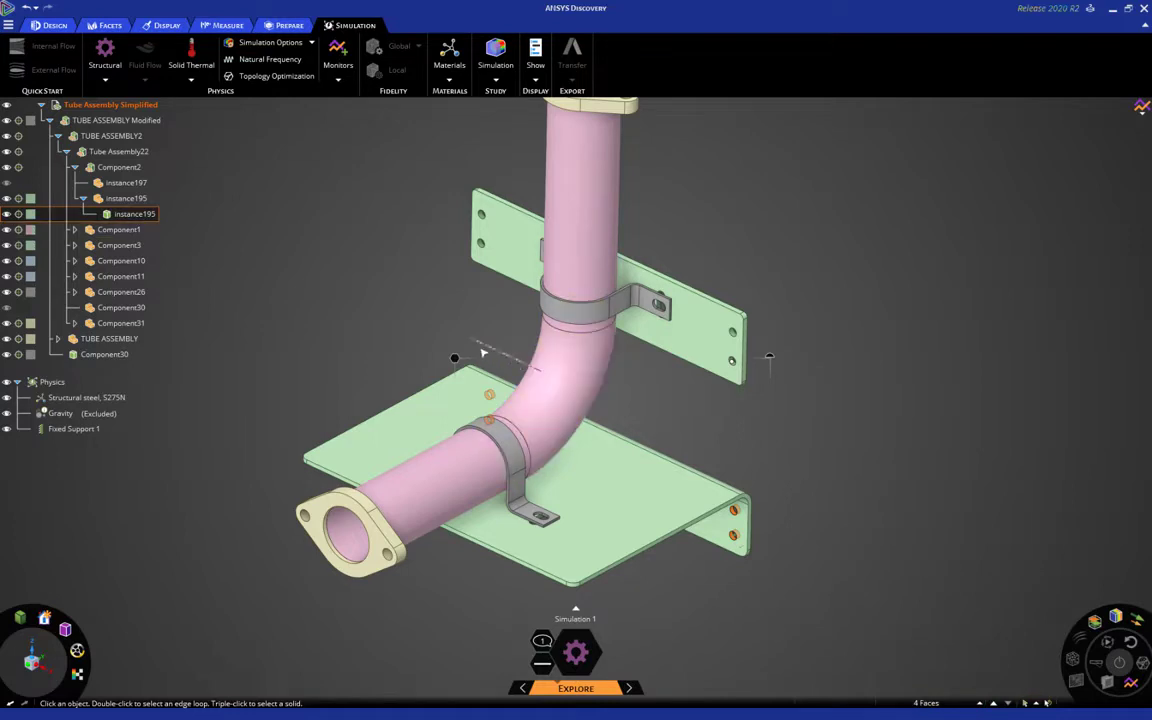
right_click(455, 357)
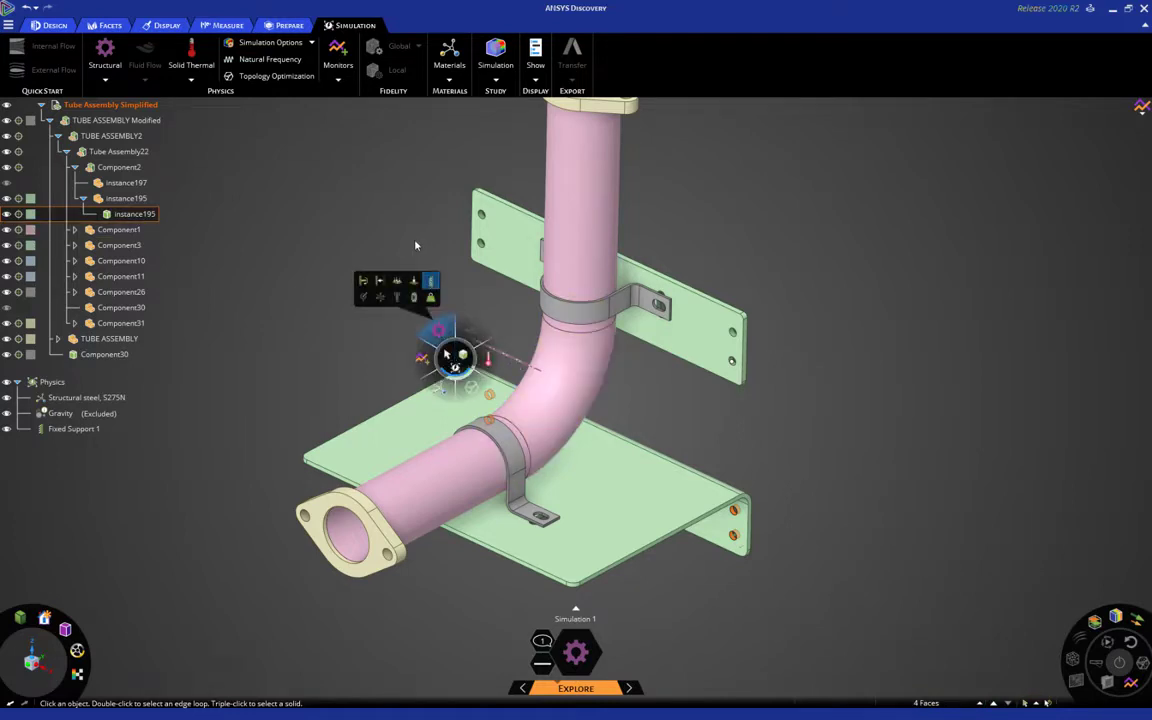
click(430, 296)
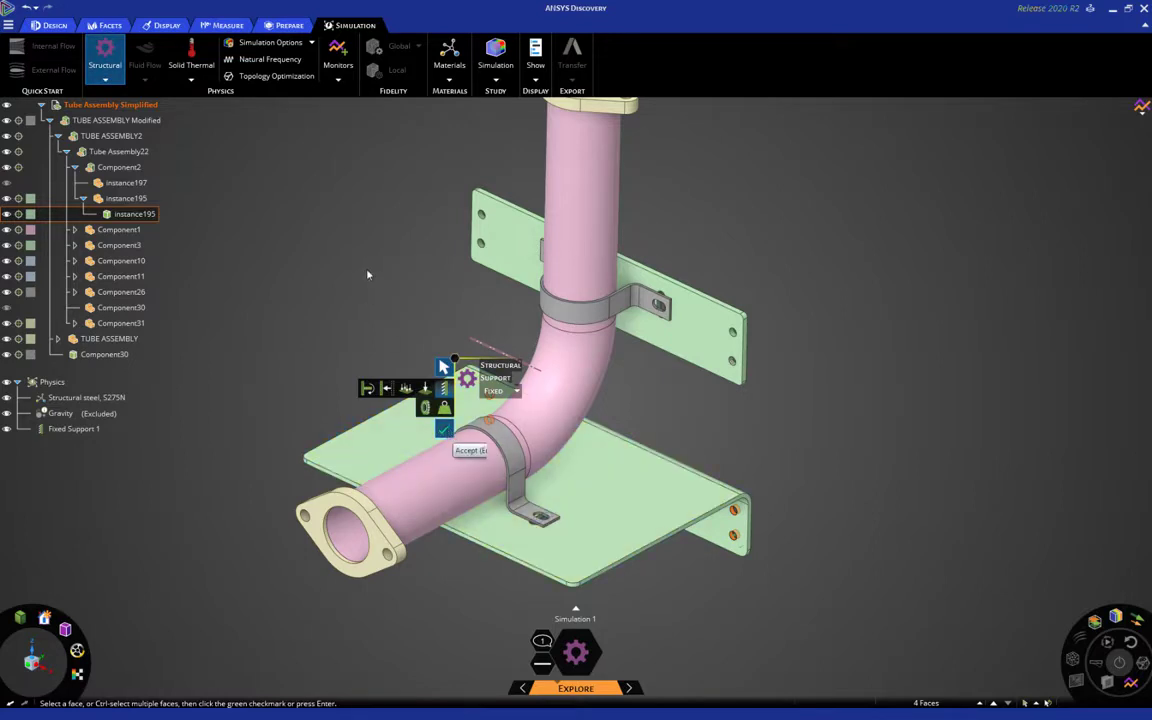
key(Return)
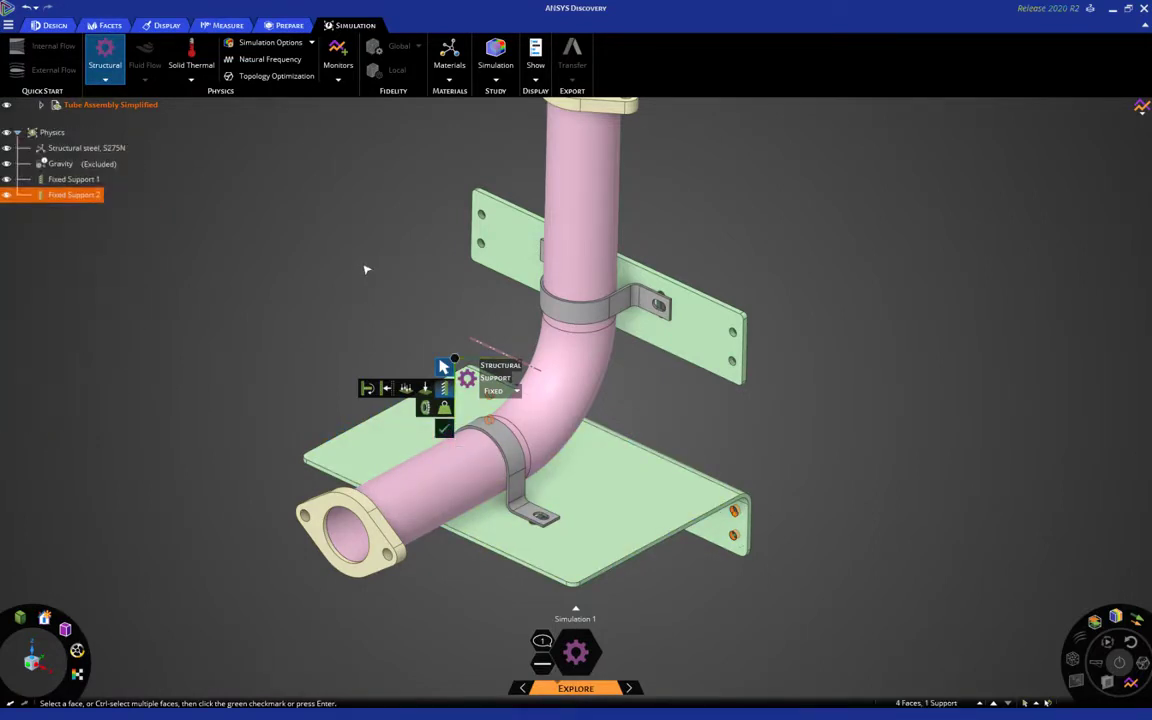
key(Escape)
key(Escape)
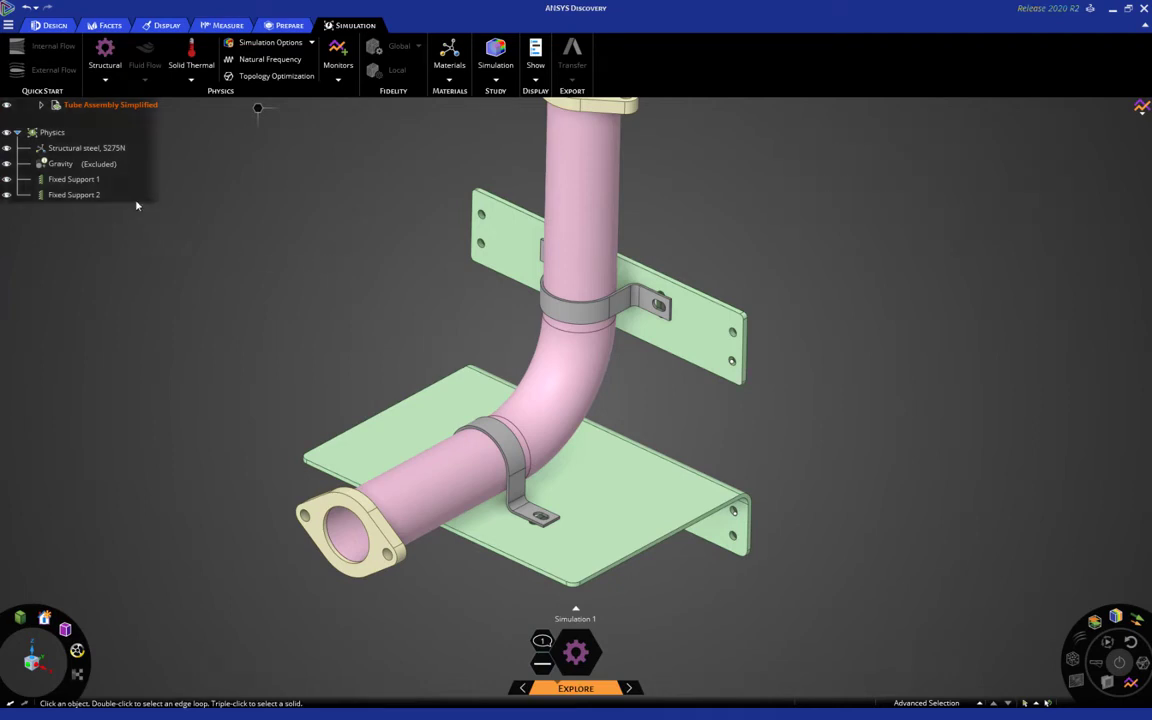
Check which mounting holes Fixed Support 1 and Fixed Support 2 are applied to
click(74, 181)
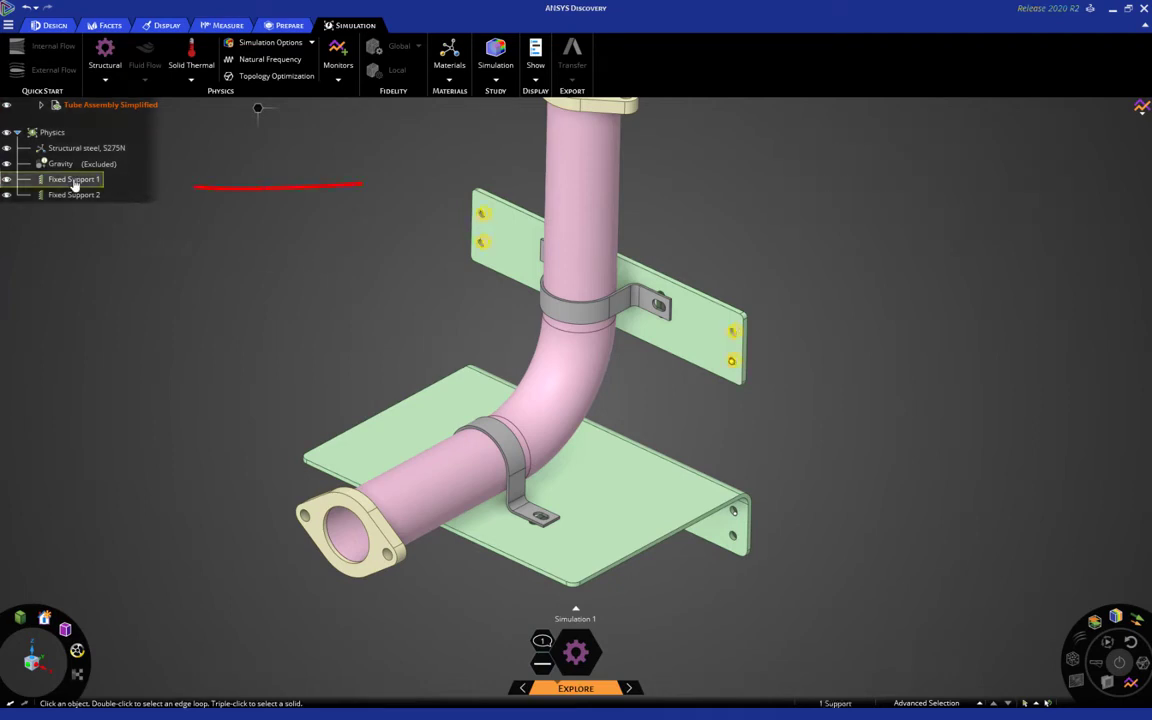
click(74, 195)
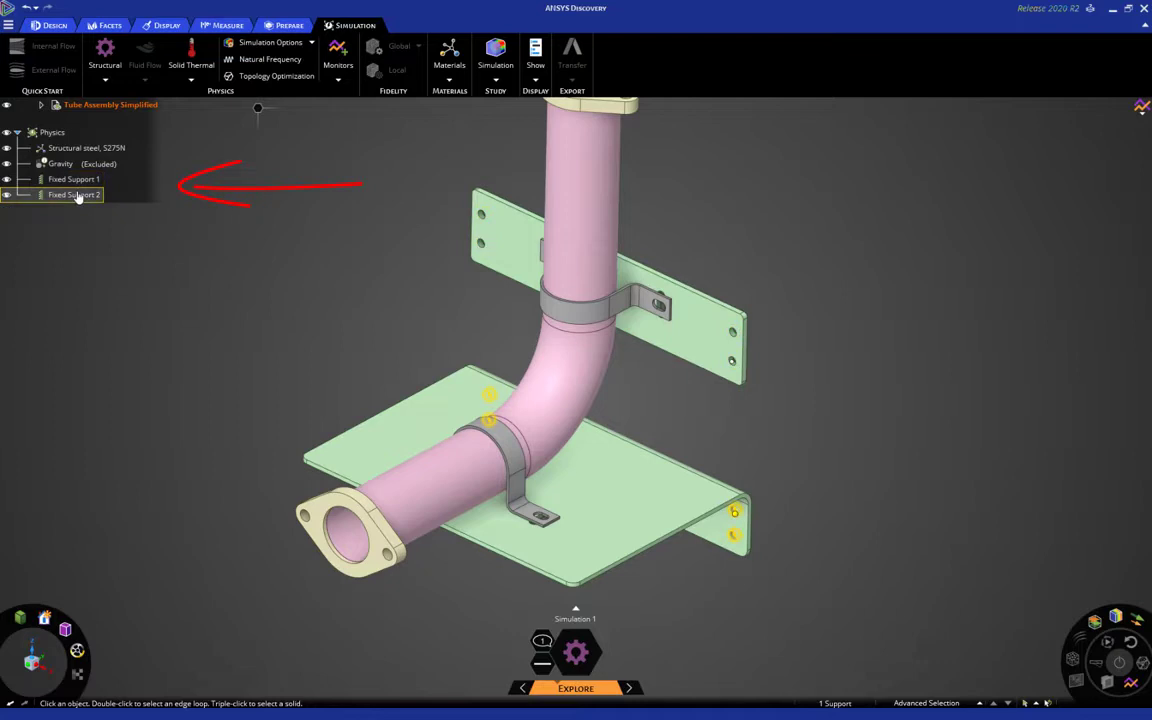
click(260, 347)
Apply a 2 kg structural mass with a remote point to the two bolt-hole faces of the upper flange
middle_drag(337, 370, 378, 237)
scroll(396, 378, down, 3)
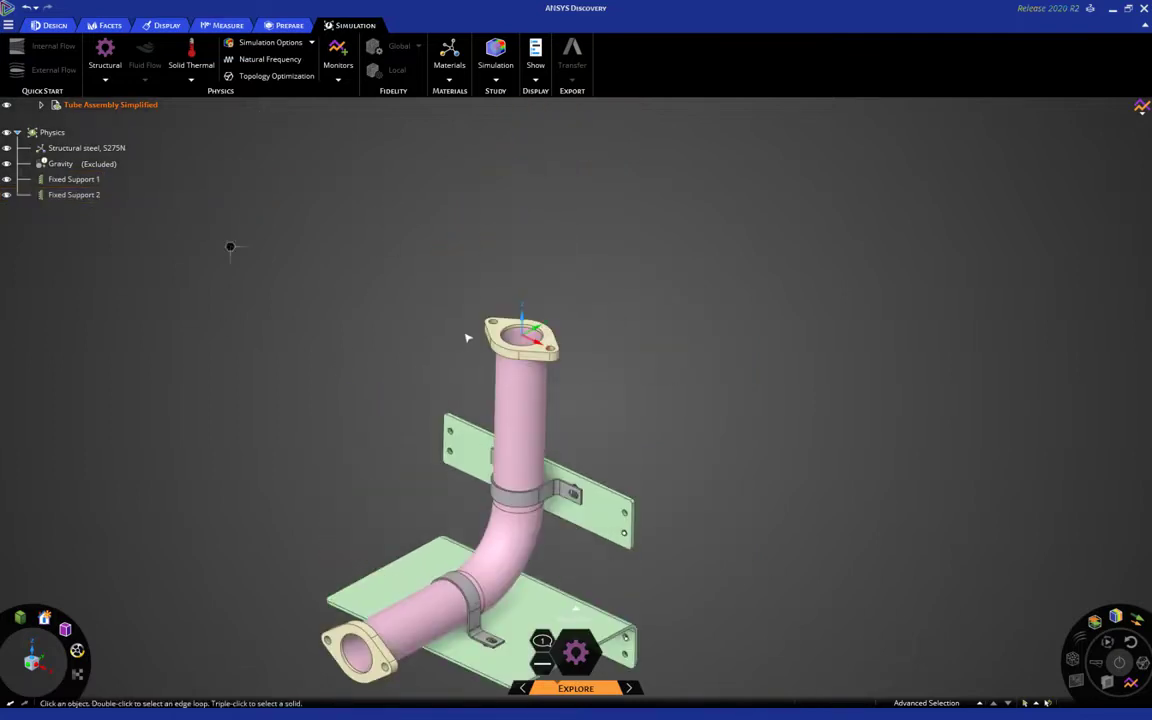
scroll(467, 338, up, 3)
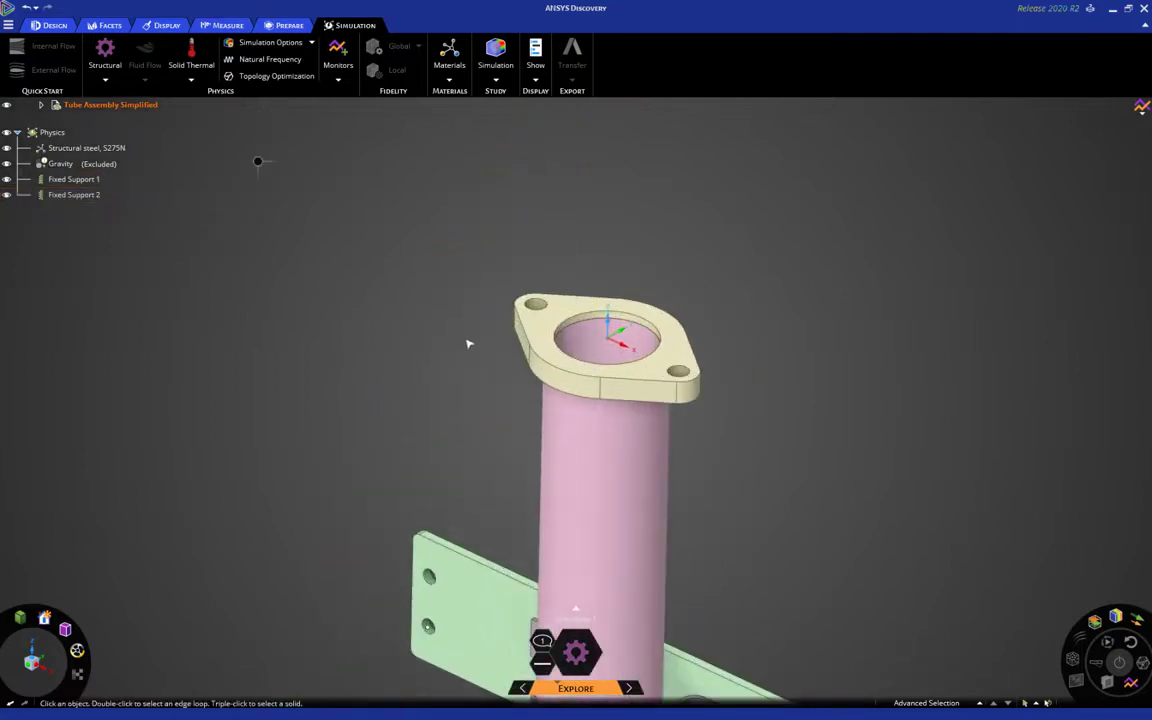
click(678, 375)
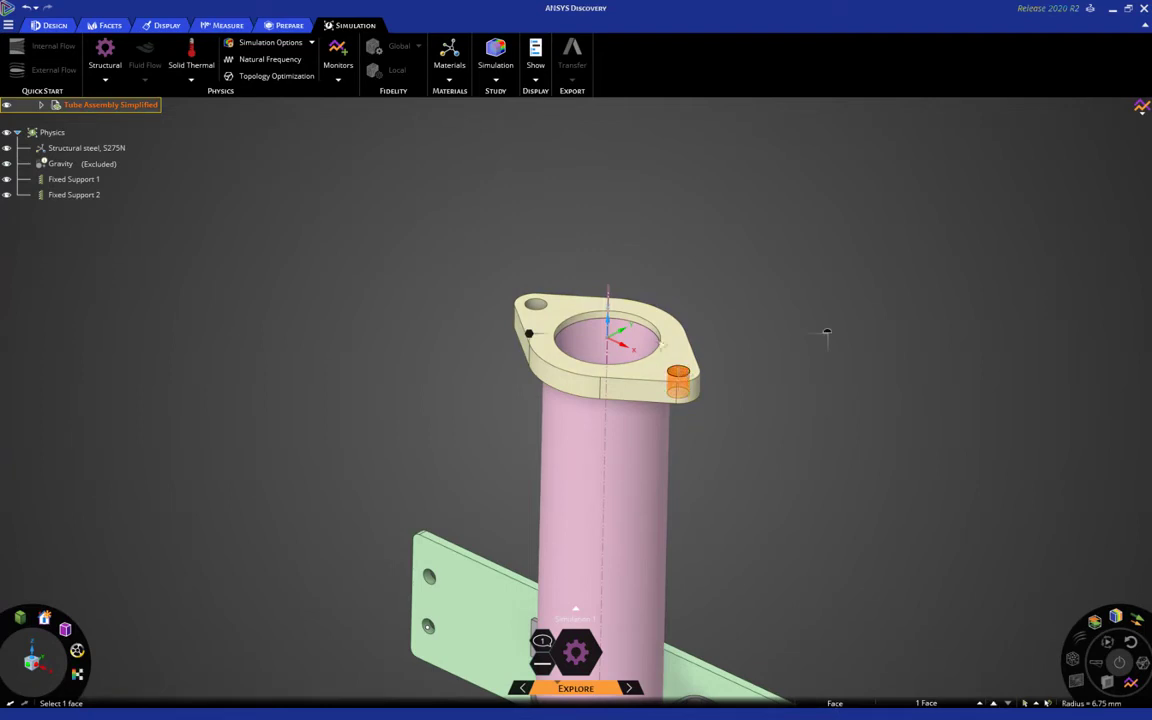
ctrl+click(538, 307)
right_click(459, 266)
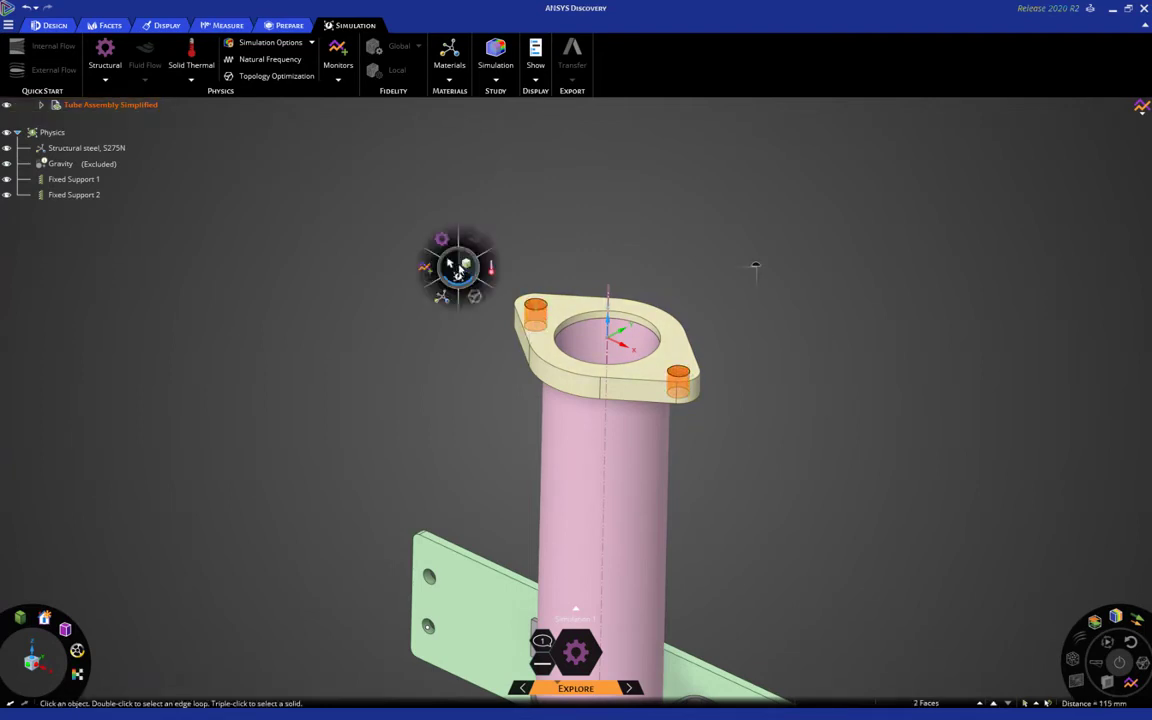
mouse_move(441, 240)
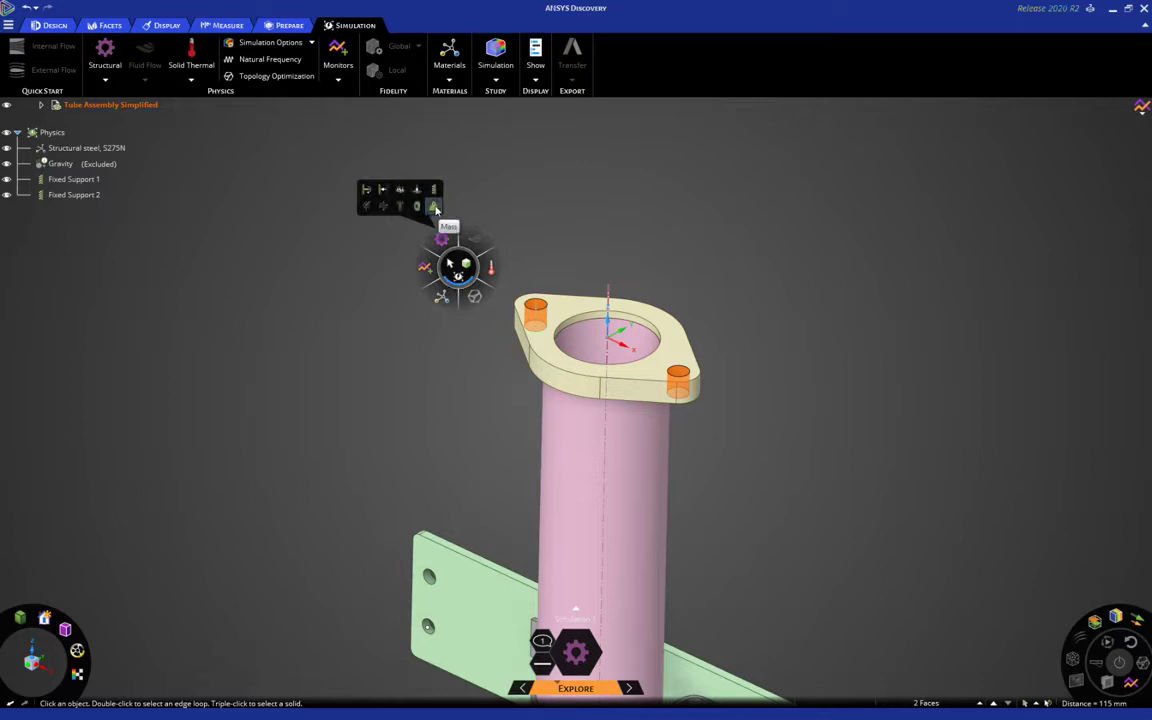
click(435, 207)
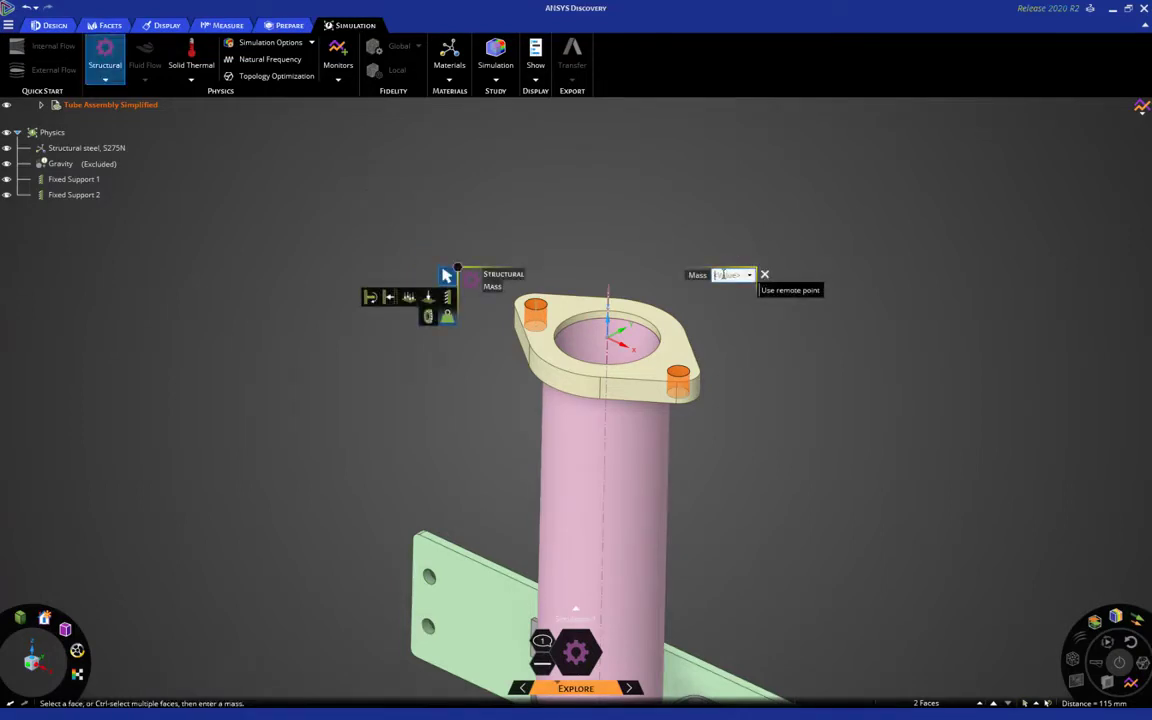
text(2 kg)
key(Return)
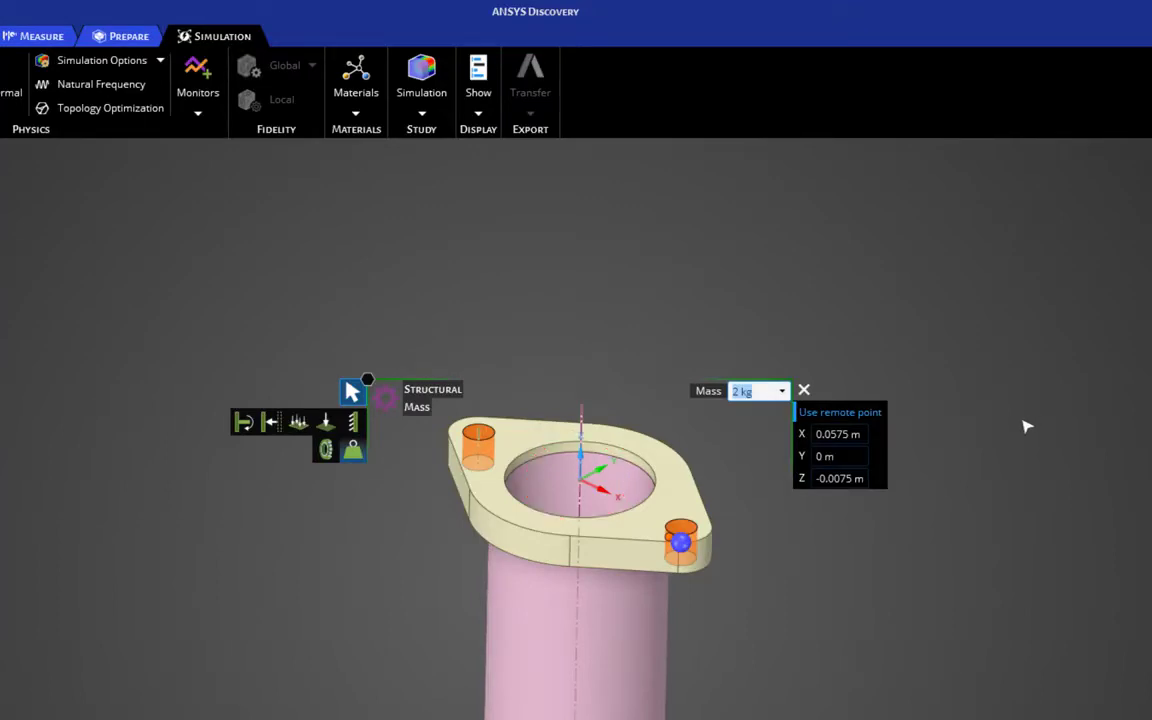
Place the mass's remote point above the upper flange by setting X to 0 and Z to 200 mm
key(Tab)
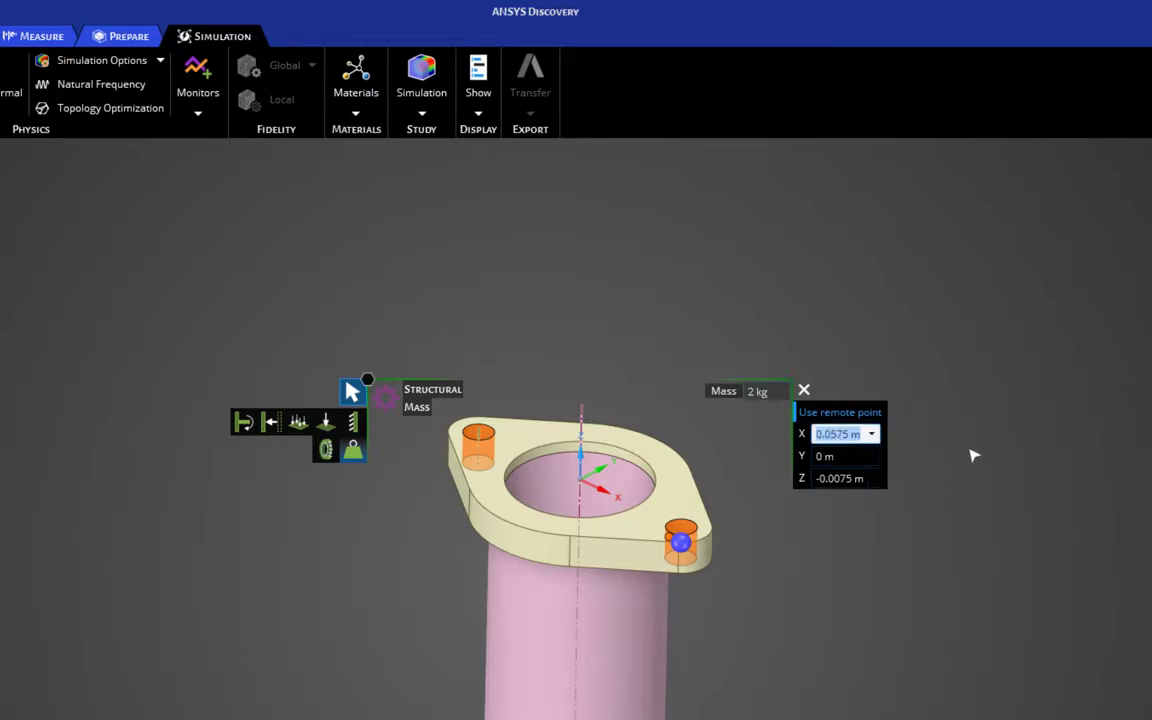
text(0)
key(Return)
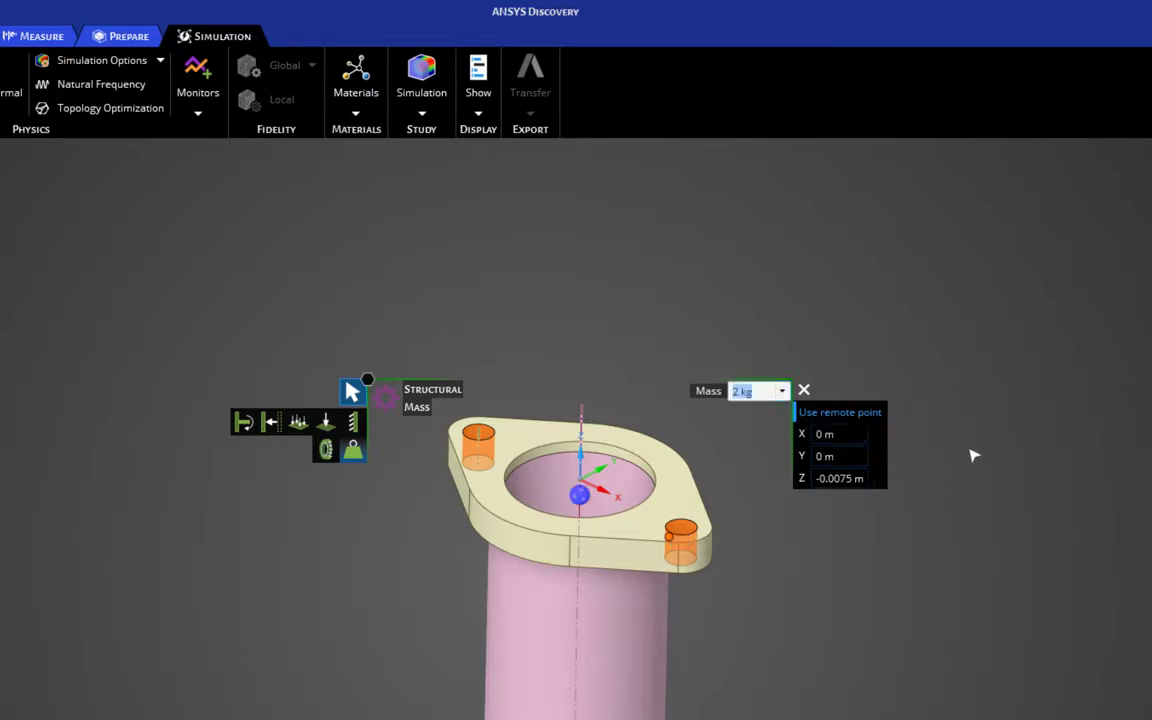
click(833, 478)
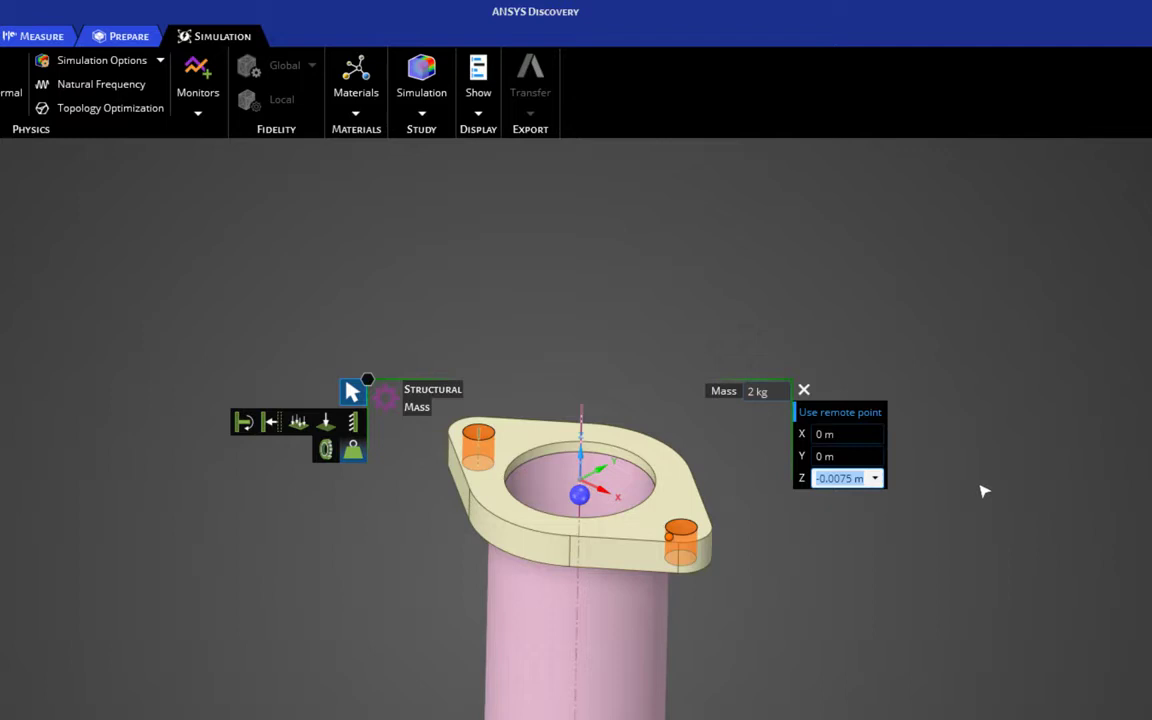
text(200)
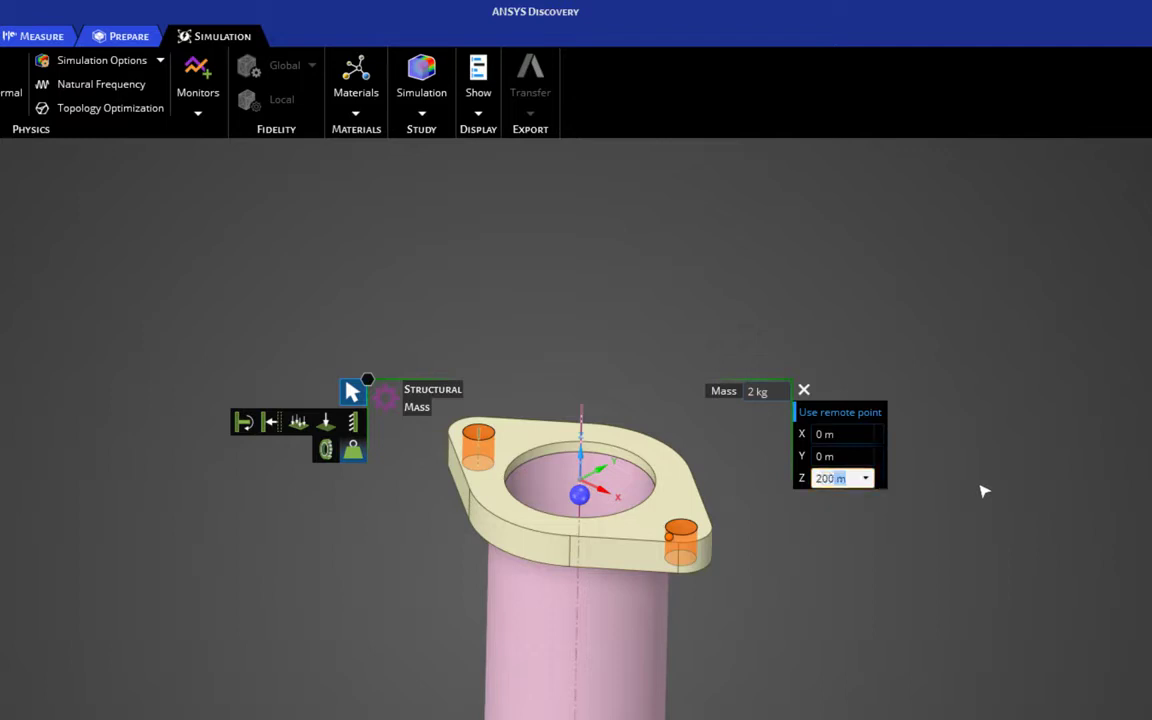
text(mm)
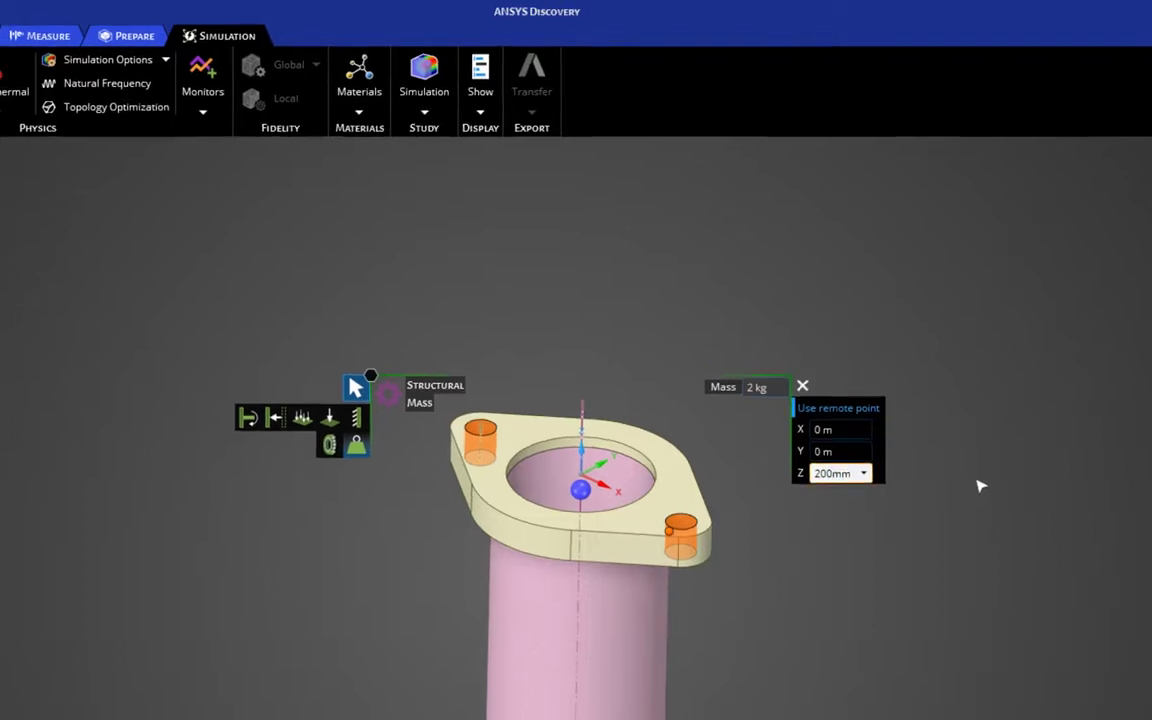
key(Return)
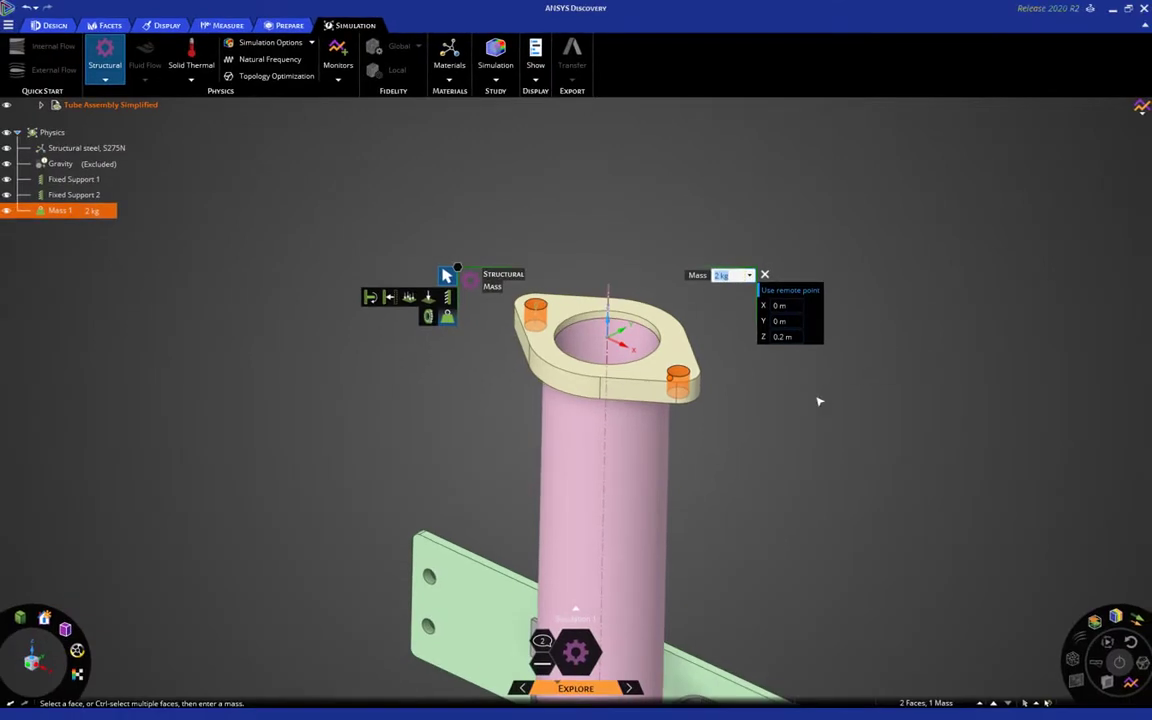
scroll(789, 450, down, 3)
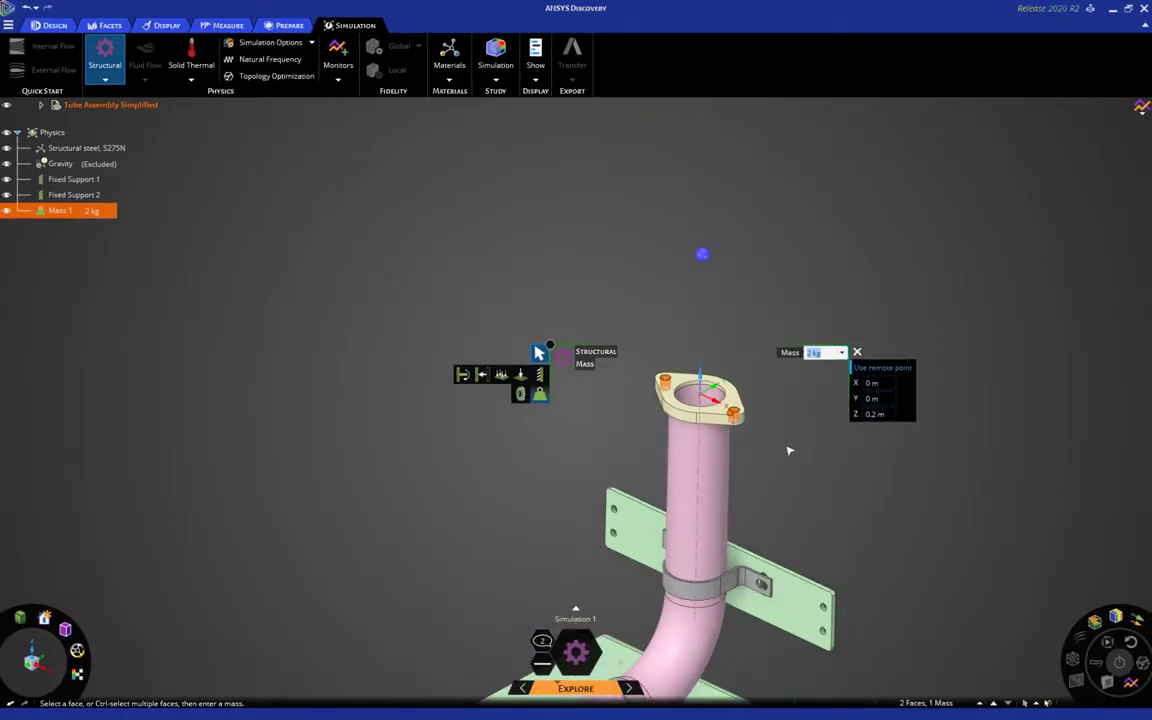
ctrl+middle_drag(874, 481, 710, 442)
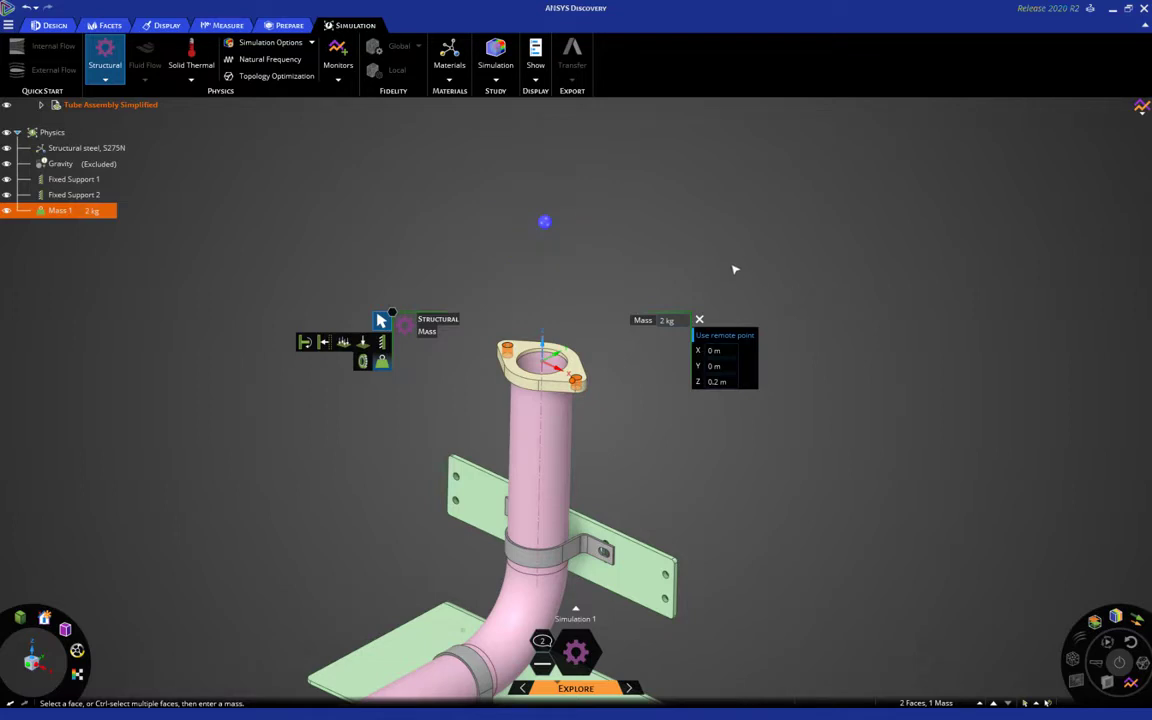
key(Escape)
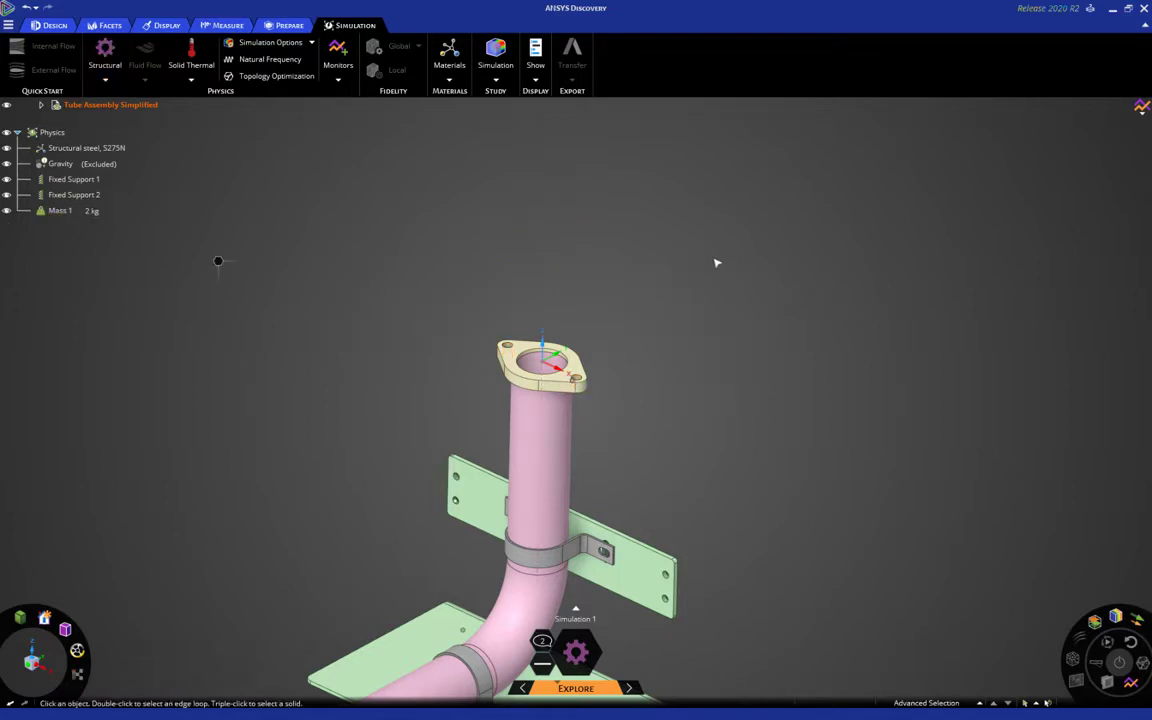
Reopen the Mass 1 condition and read its overlay help on setting up a structural mass
middle_drag(297, 210, 455, 149)
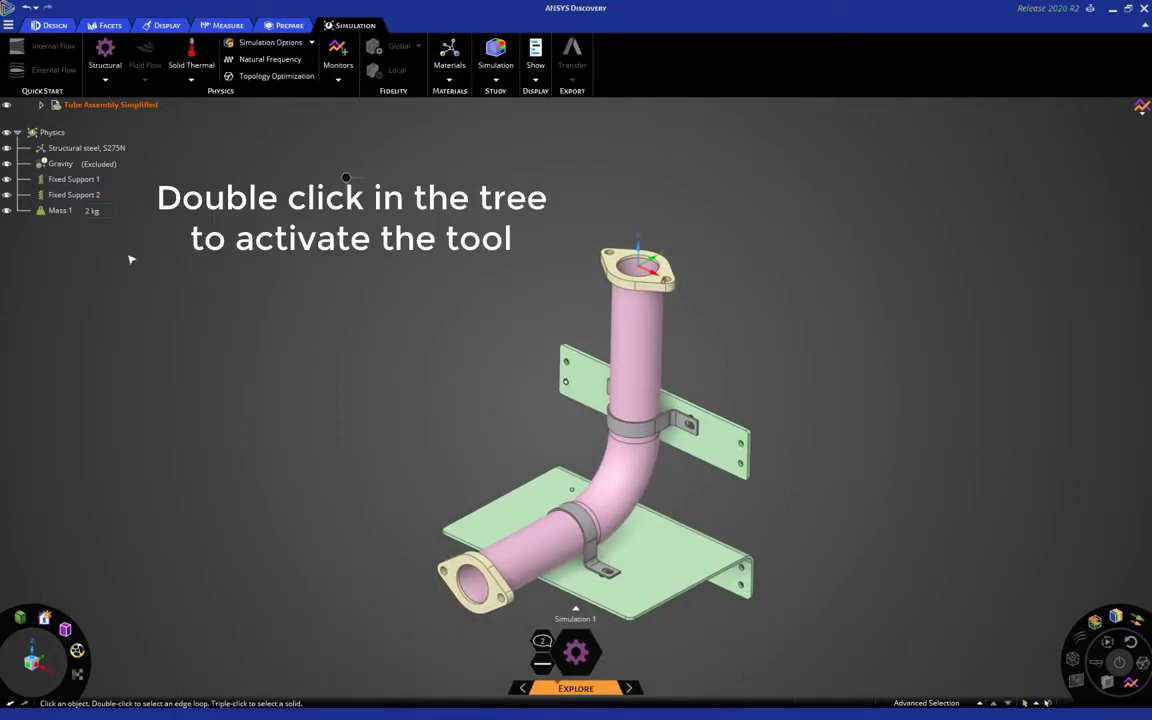
double_click(57, 213)
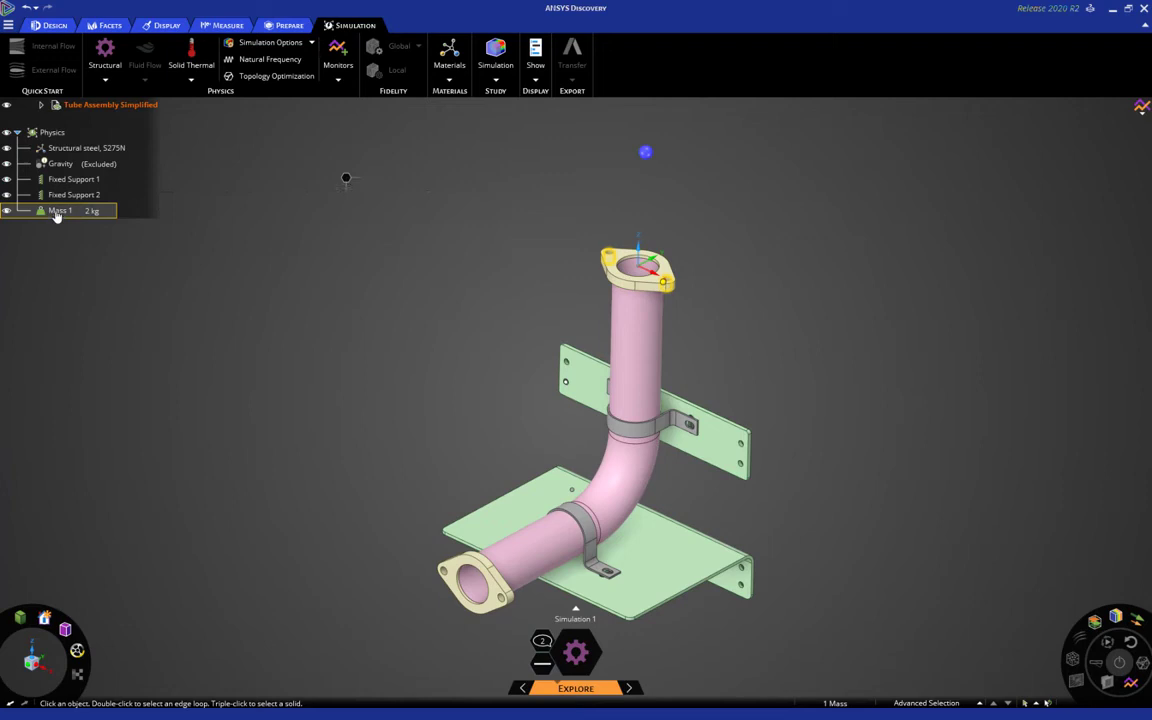
double_click(57, 212)
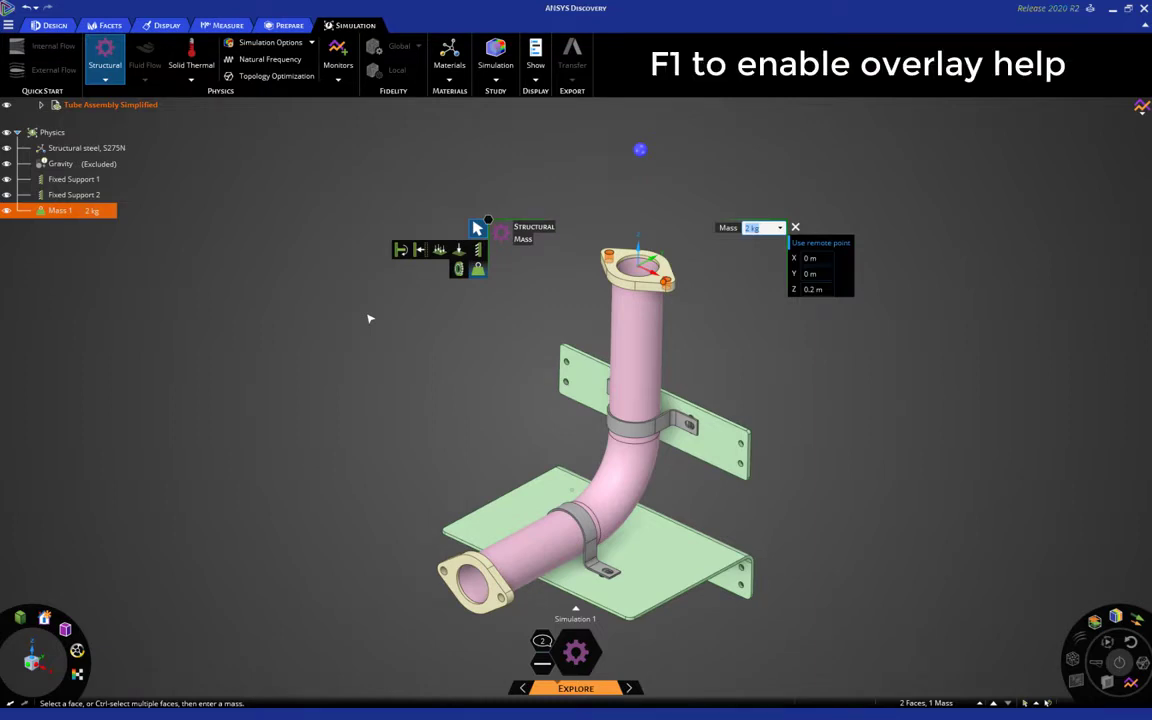
key(F1)
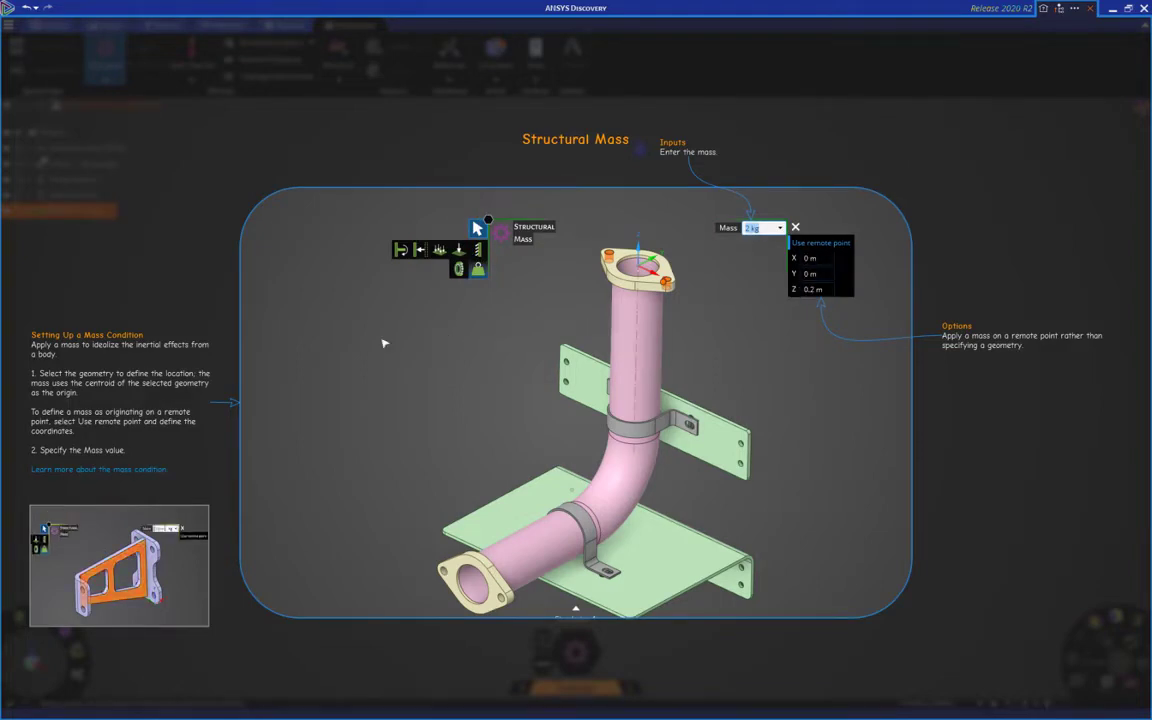
key(F1)
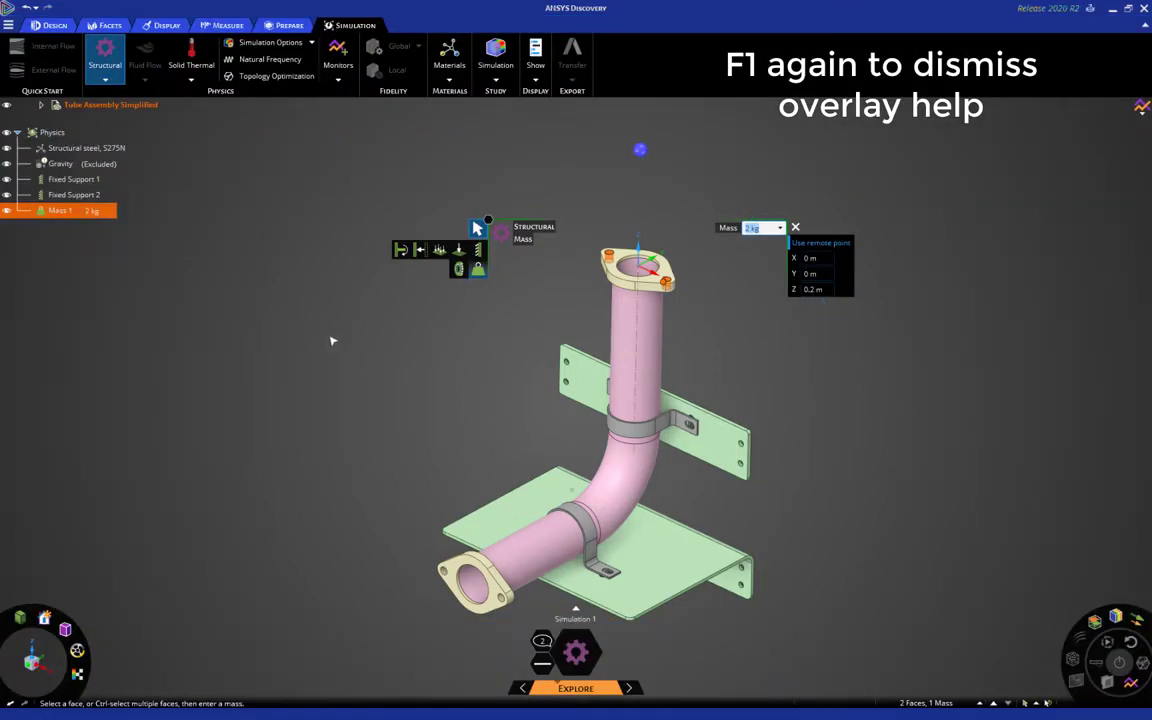
key(Escape)
key(Escape)
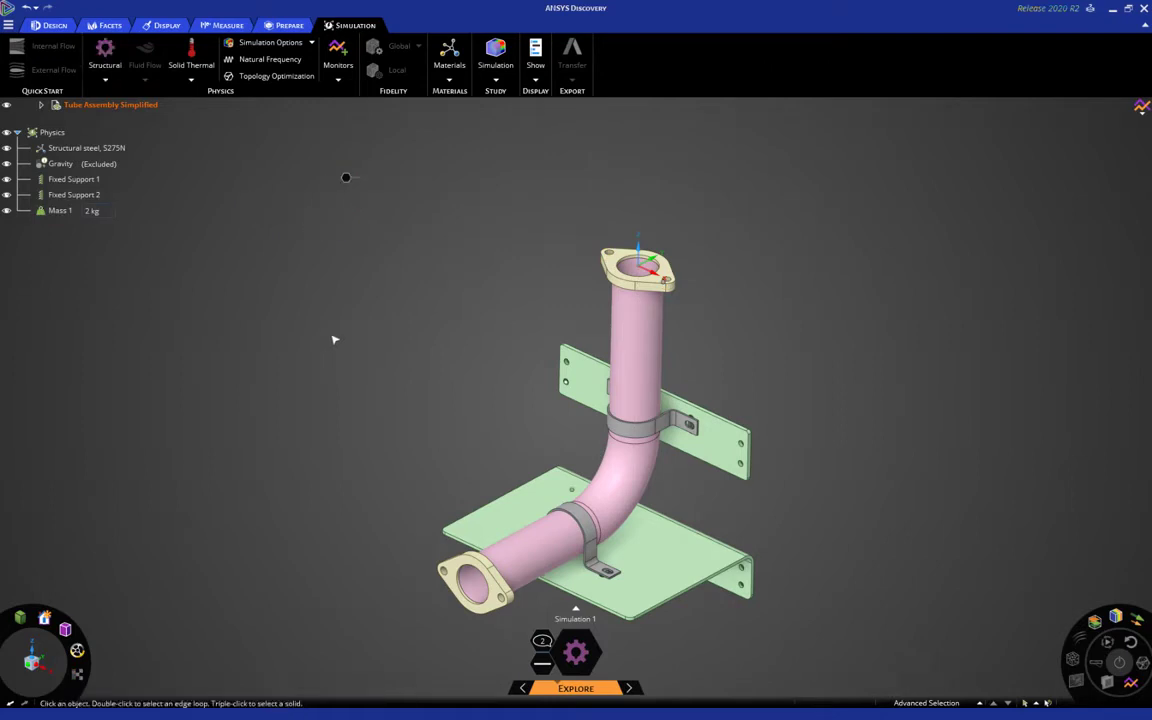
Run a Natural Frequency analysis of the tube assembly and stop the mode-shape animation
shift+middle_drag(363, 364, 316, 298)
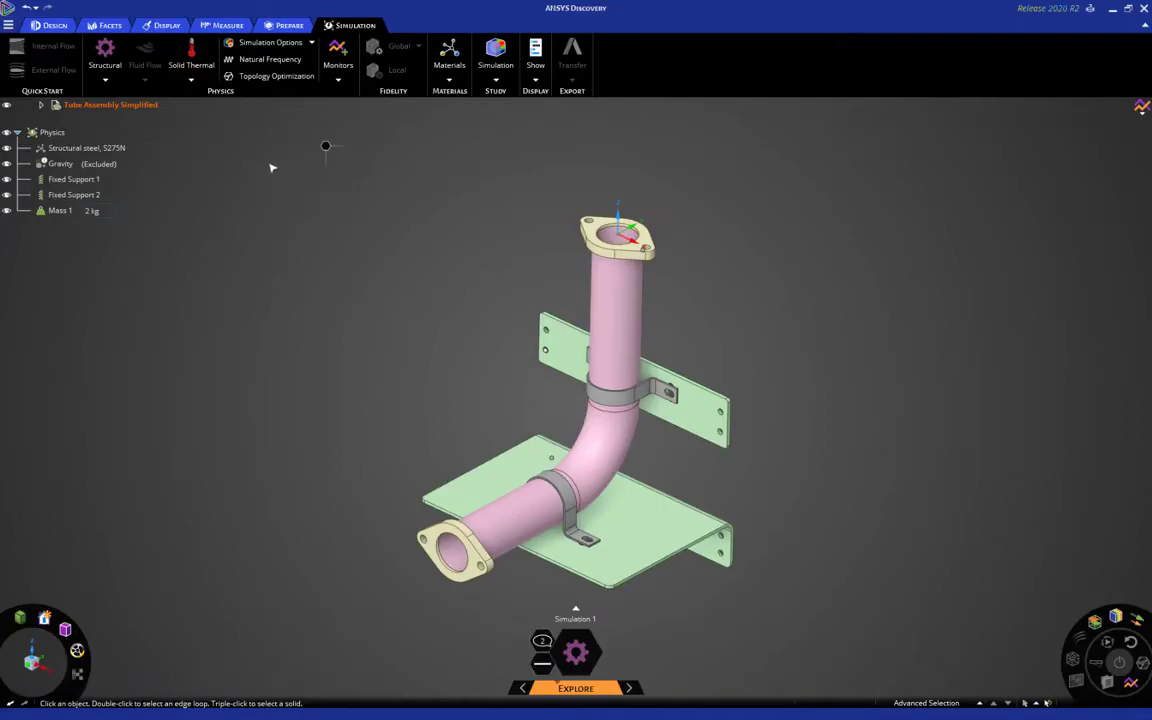
click(270, 59)
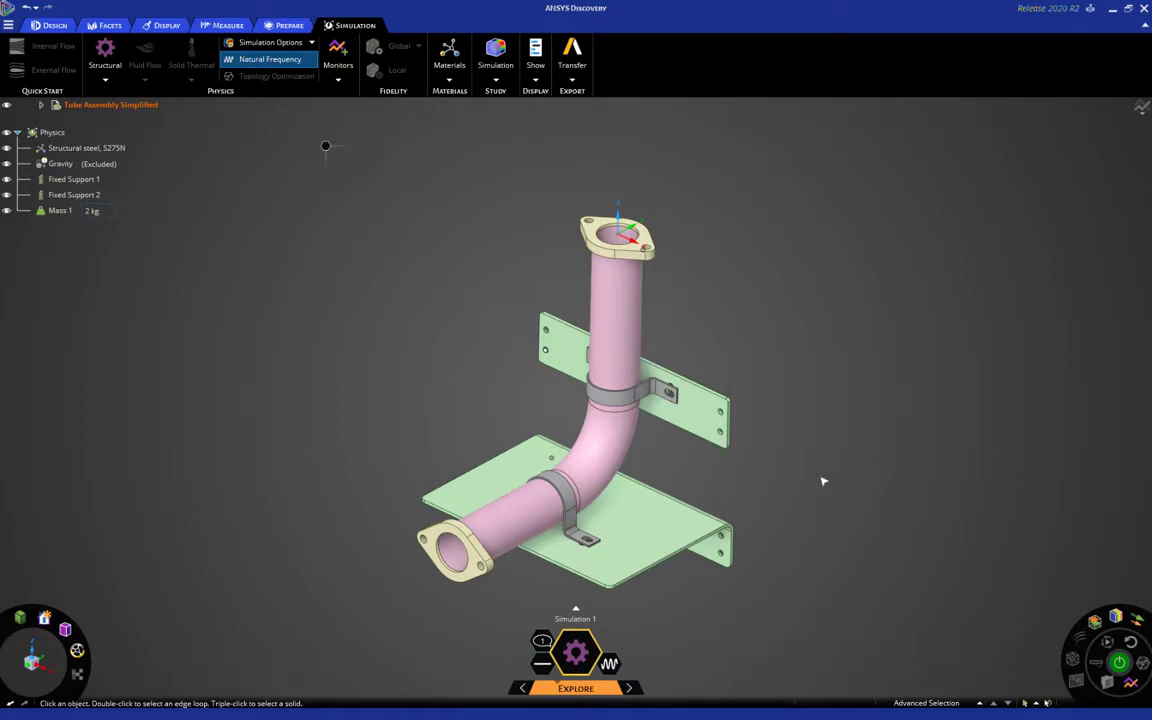
shift+middle_drag(823, 478, 812, 452)
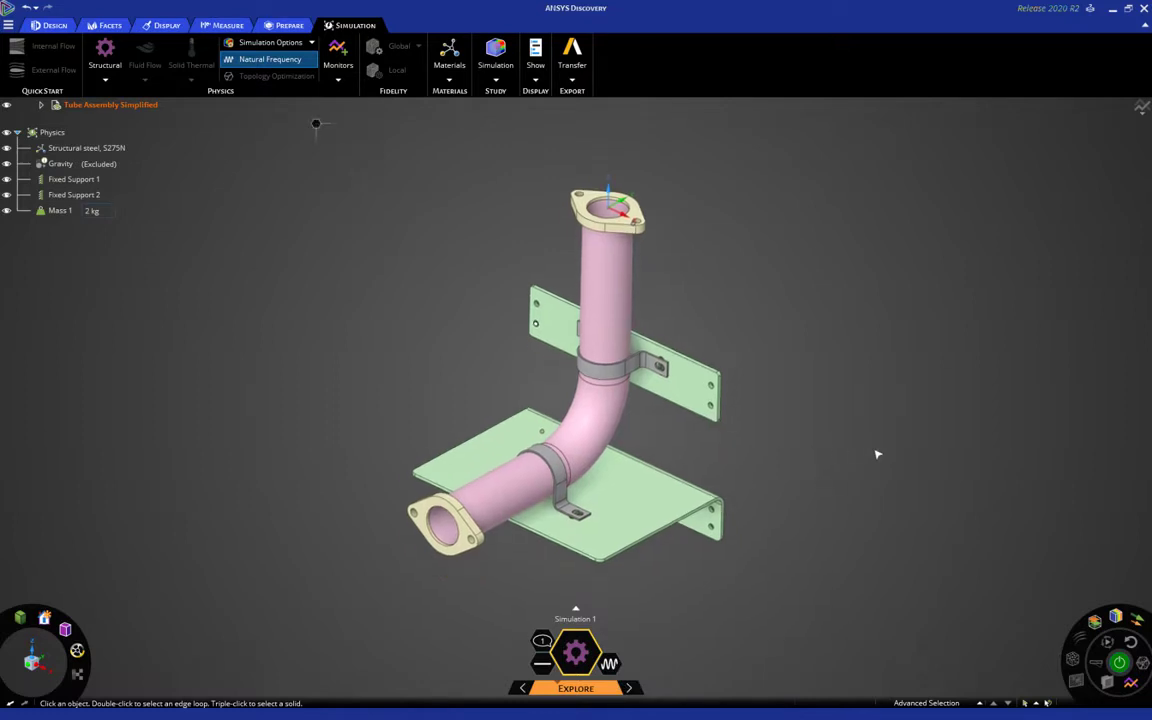
click(1119, 663)
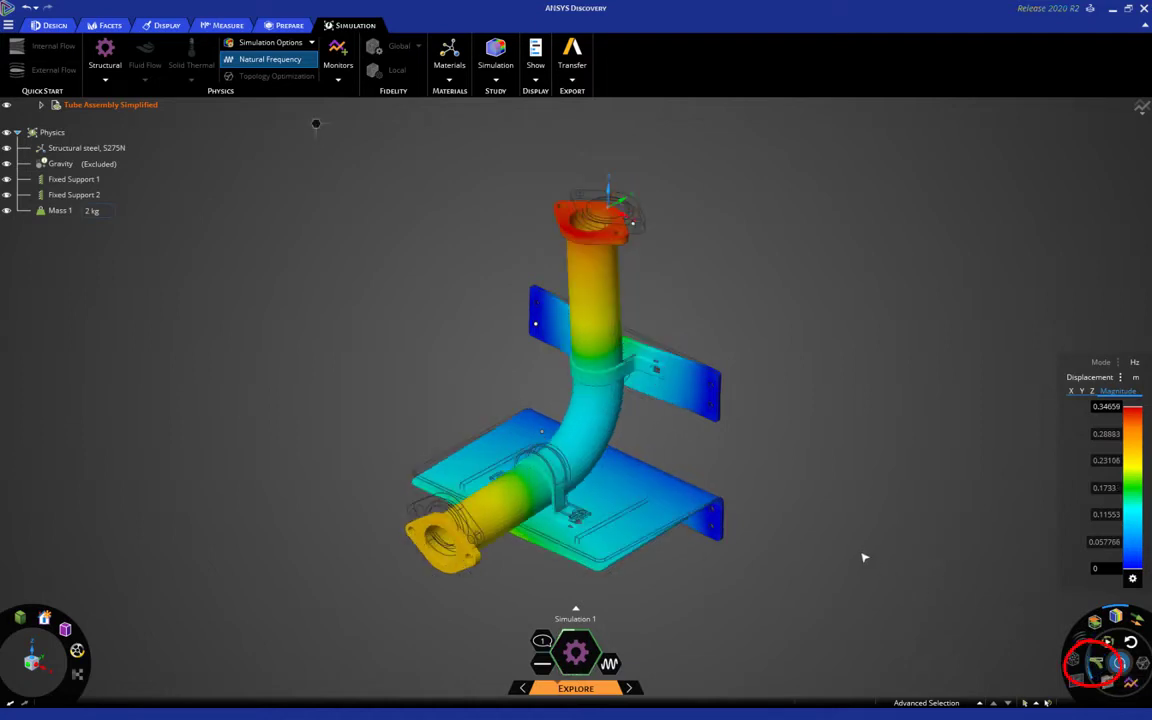
click(1108, 643)
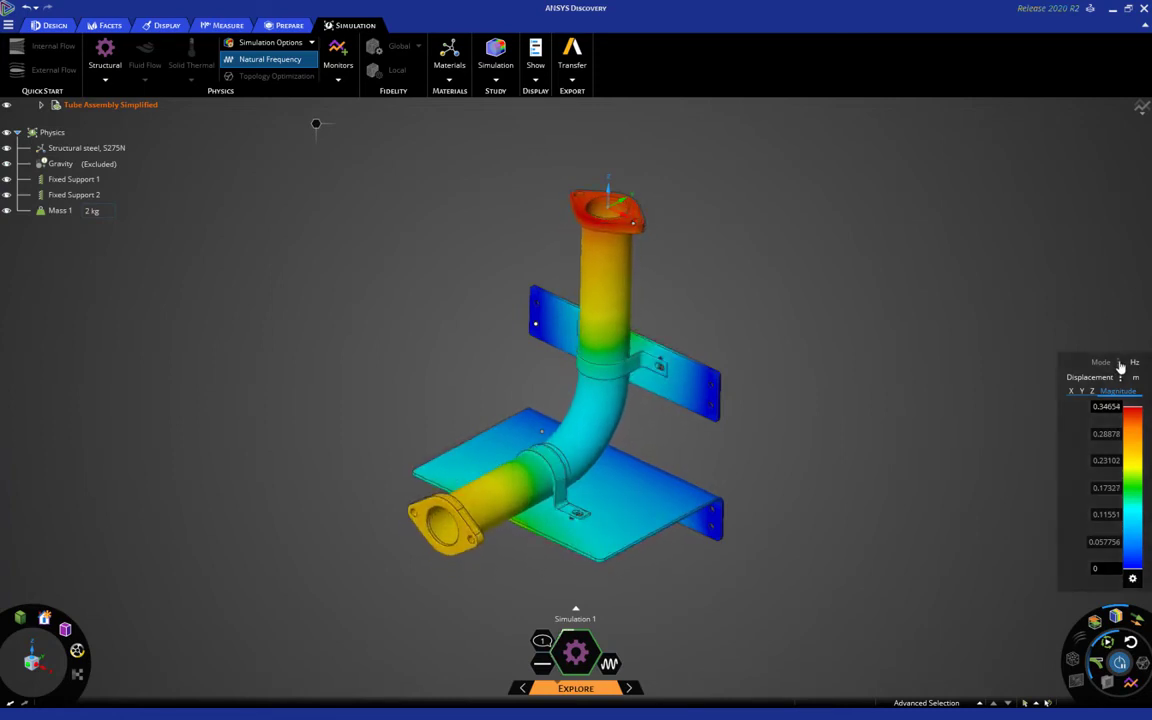
Examine the list of calculated mode frequencies and the displacement results of modes 2, 3 and 4
mouse_move(1120, 366)
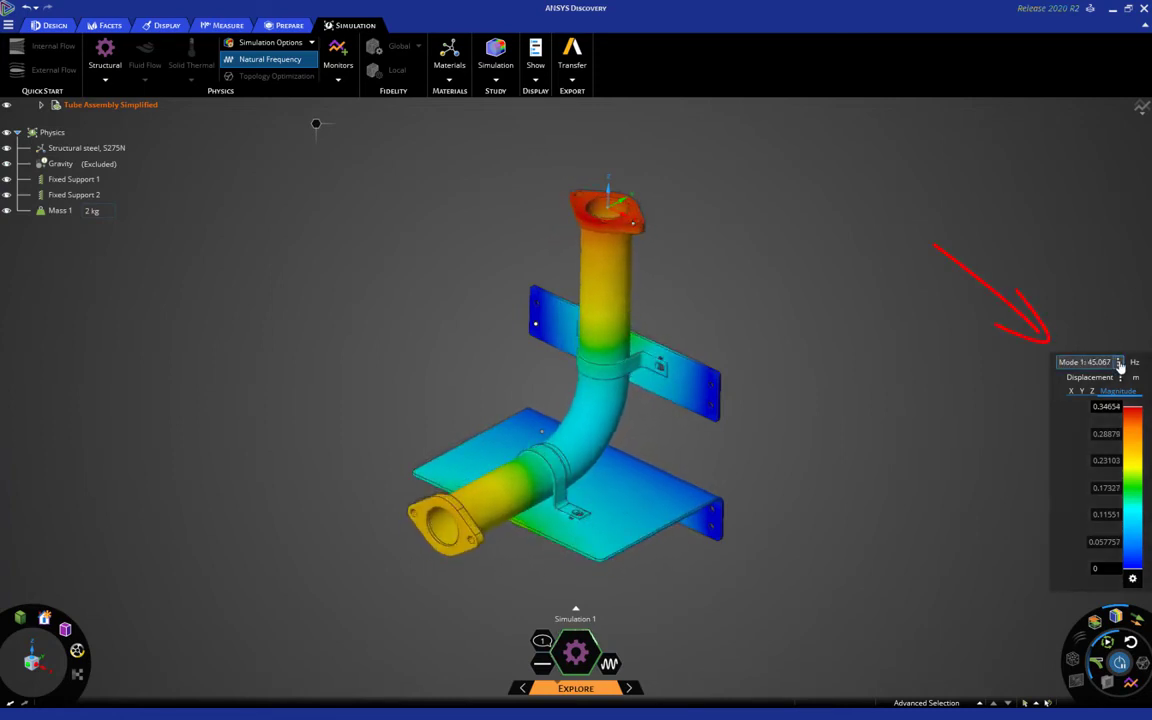
click(1119, 363)
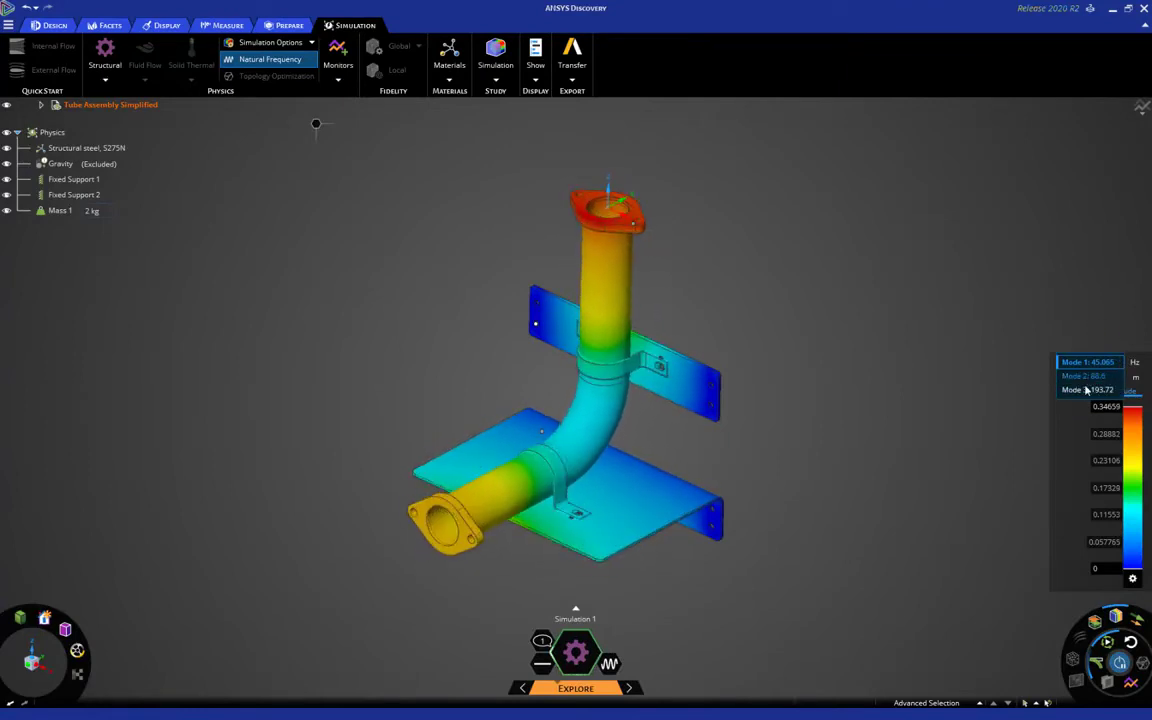
click(930, 379)
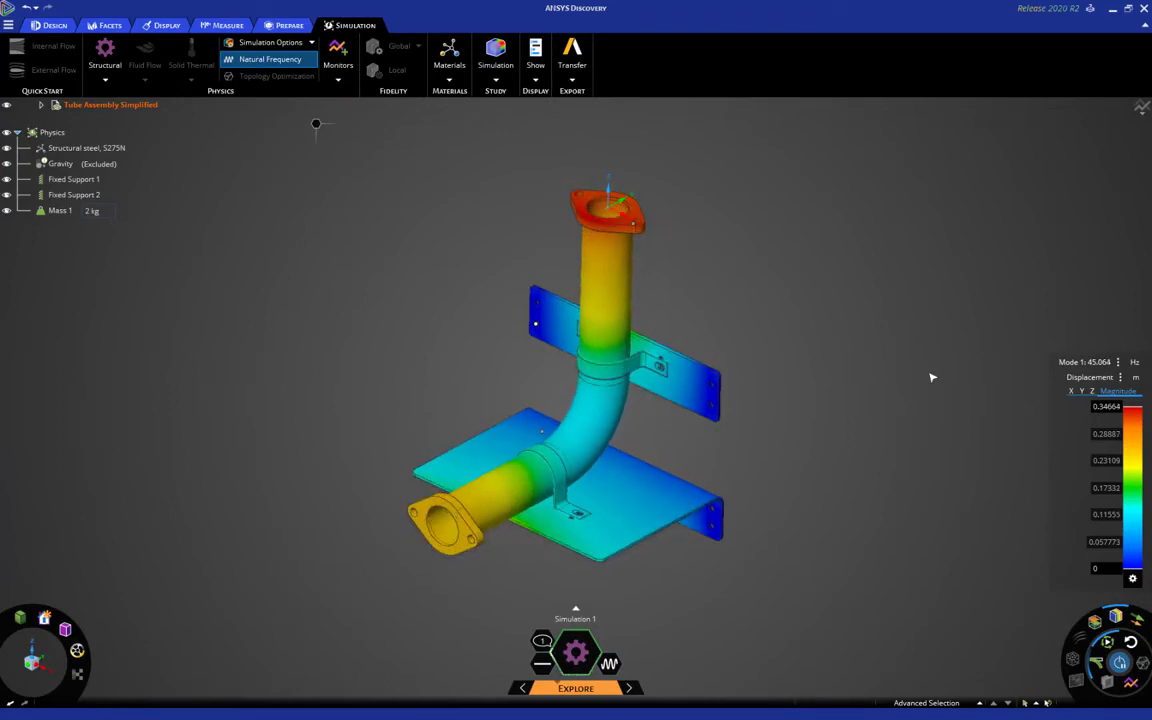
click(1121, 362)
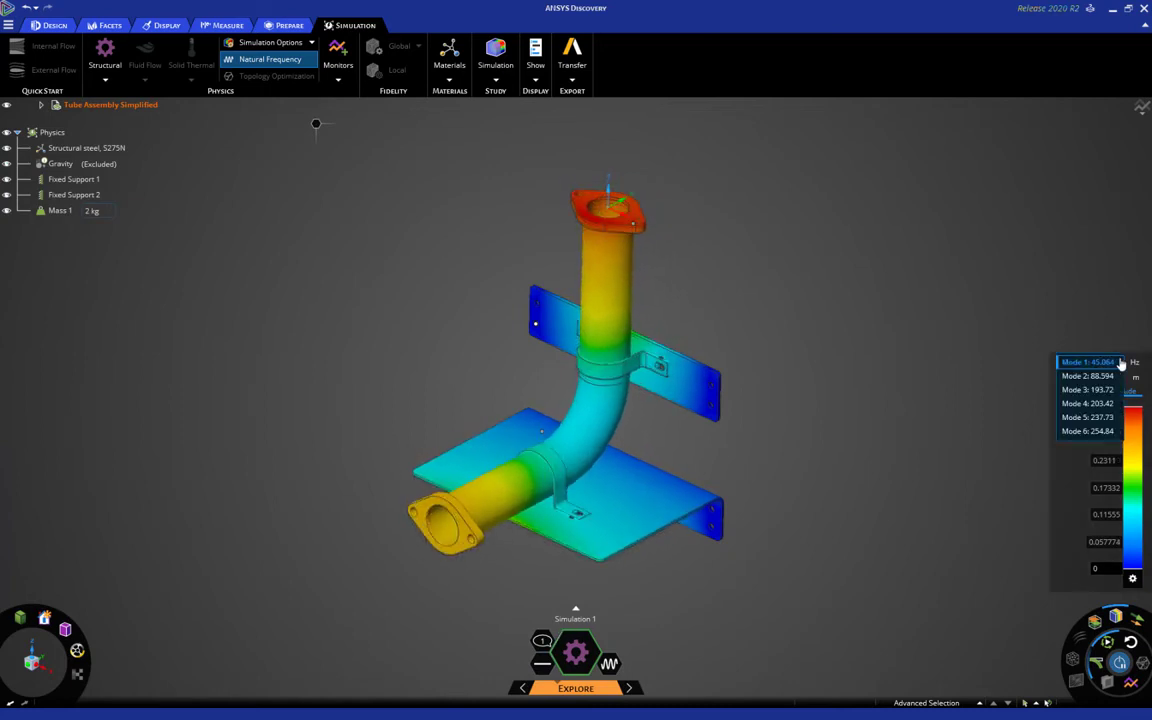
click(1083, 377)
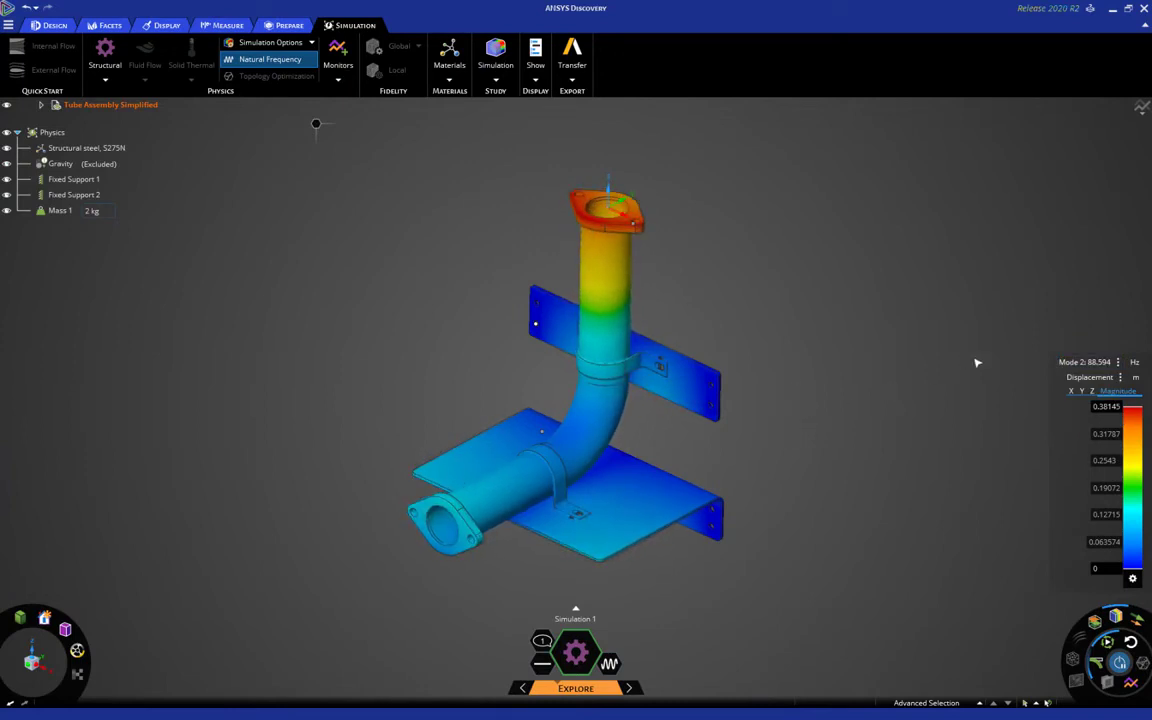
click(1118, 363)
click(1078, 376)
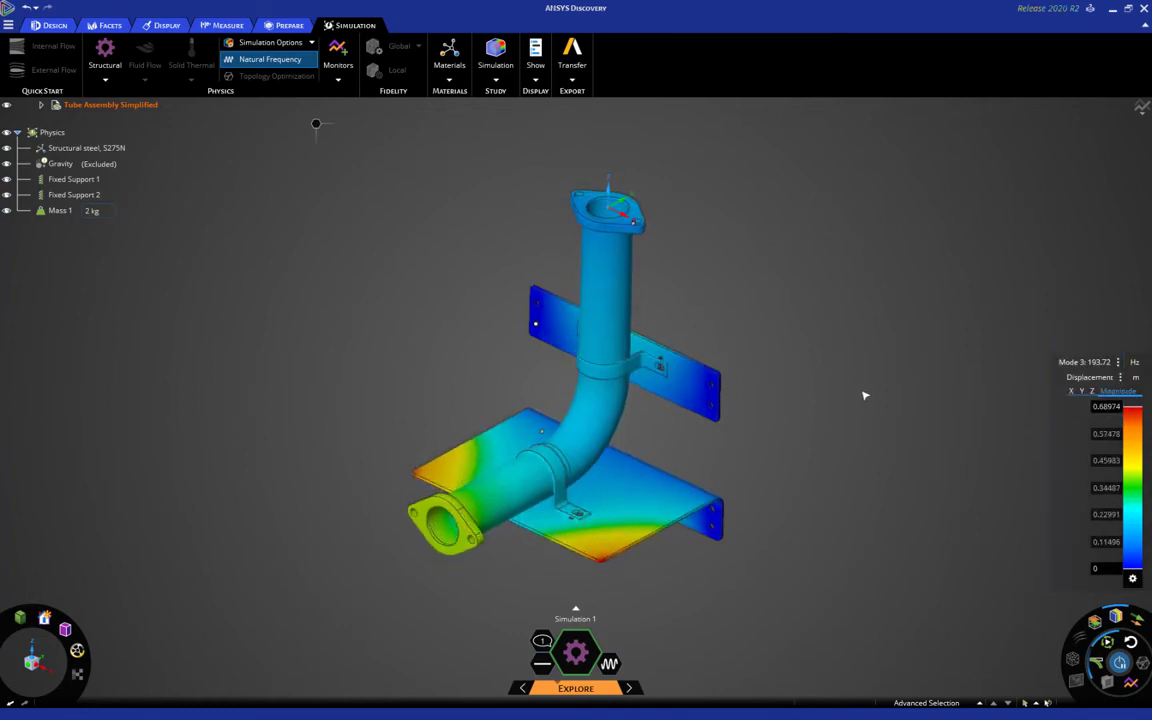
click(1090, 363)
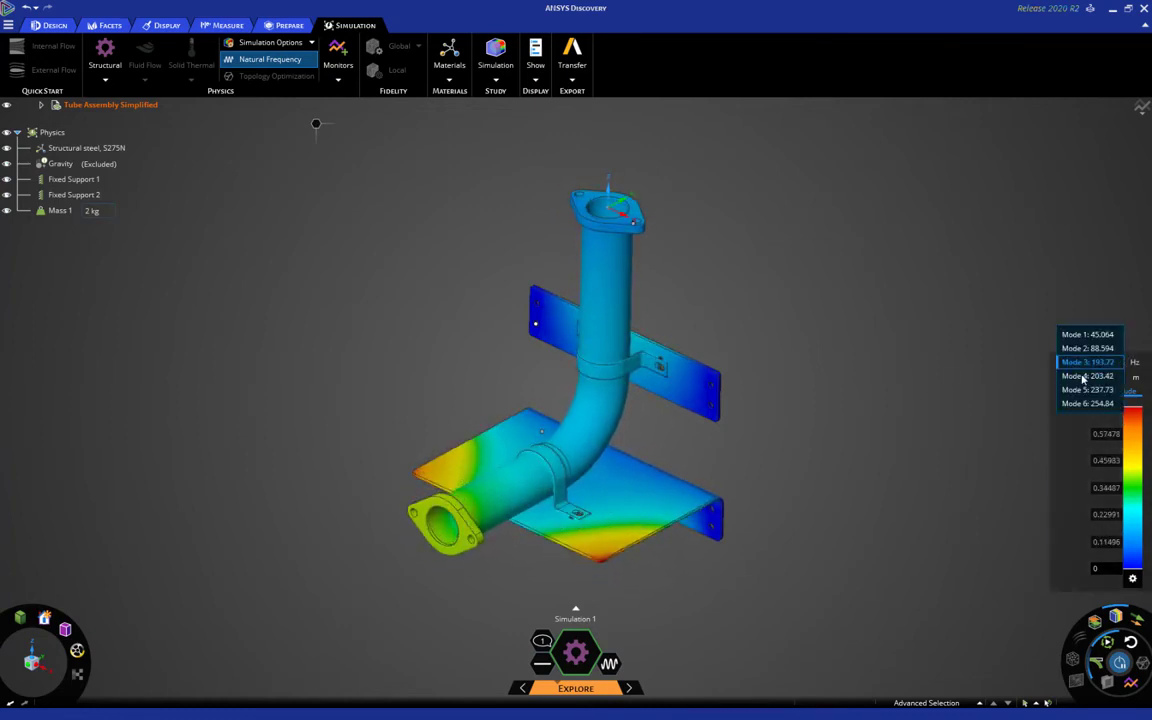
click(1082, 377)
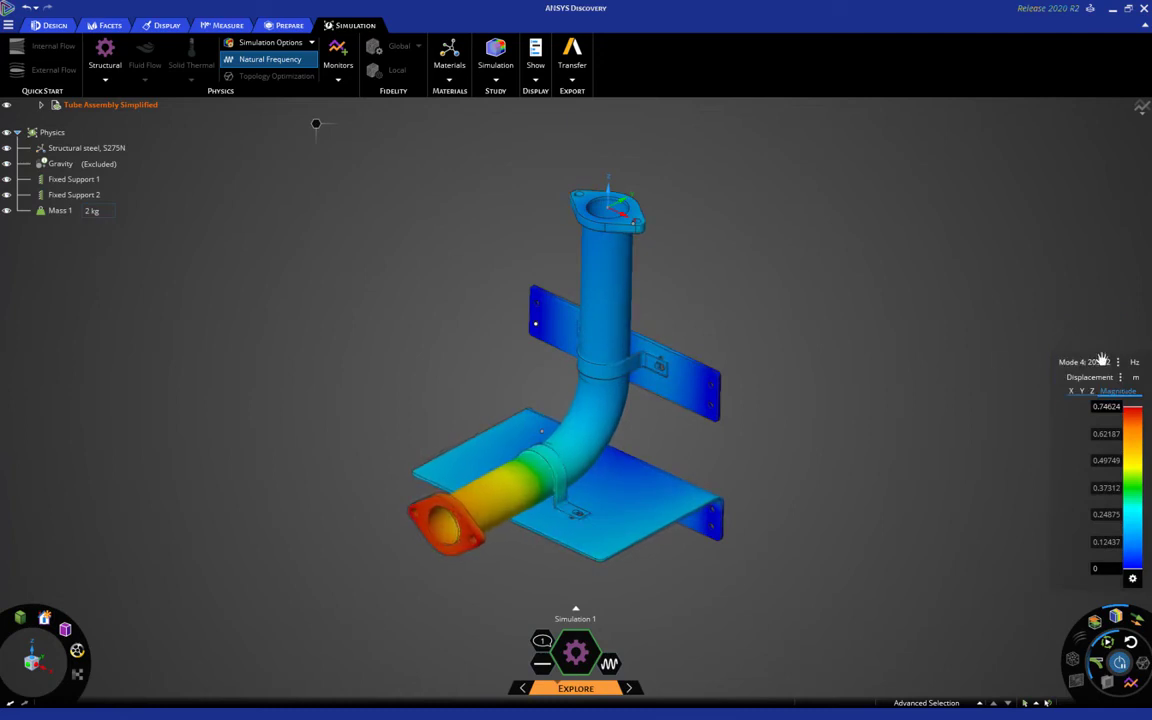
Display the mode 1 displacement result and examine it around the upper clamp and its bracket
click(1102, 362)
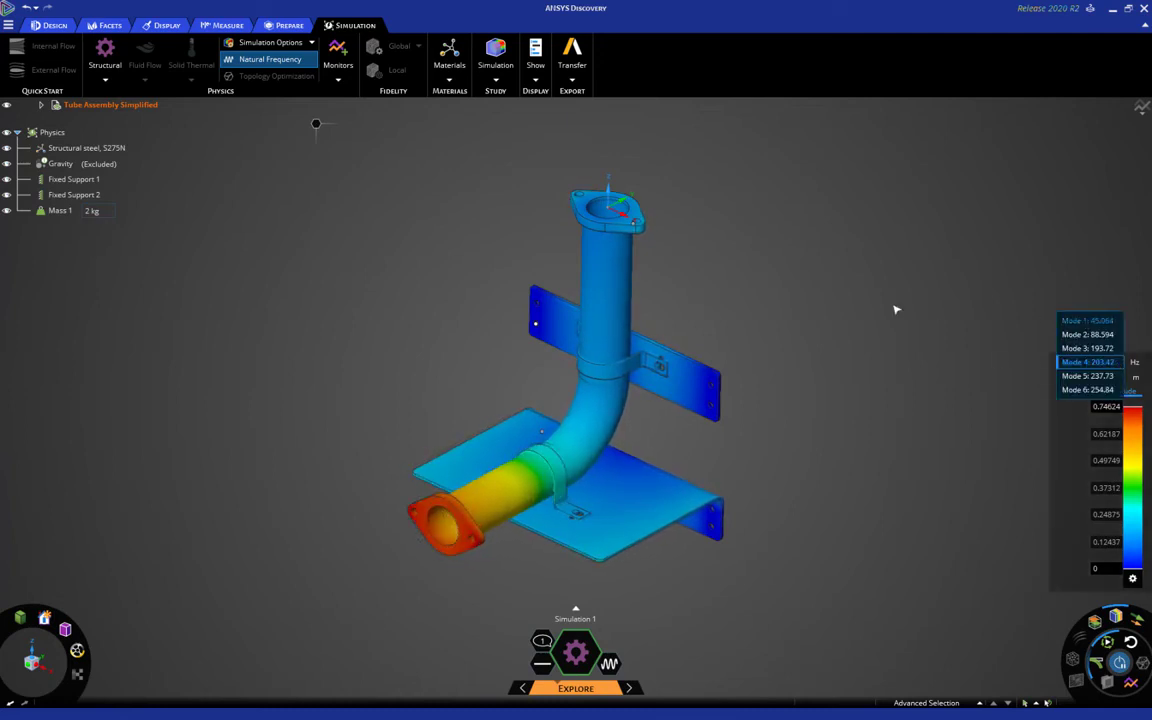
click(743, 291)
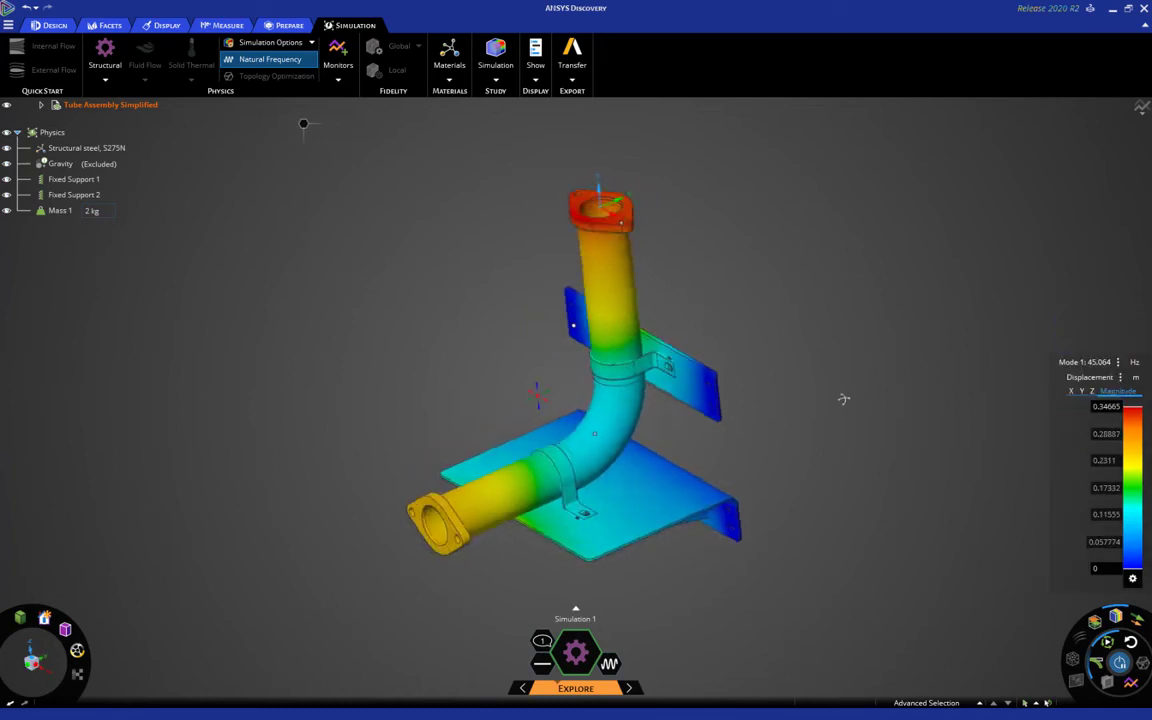
scroll(663, 346, up, 5)
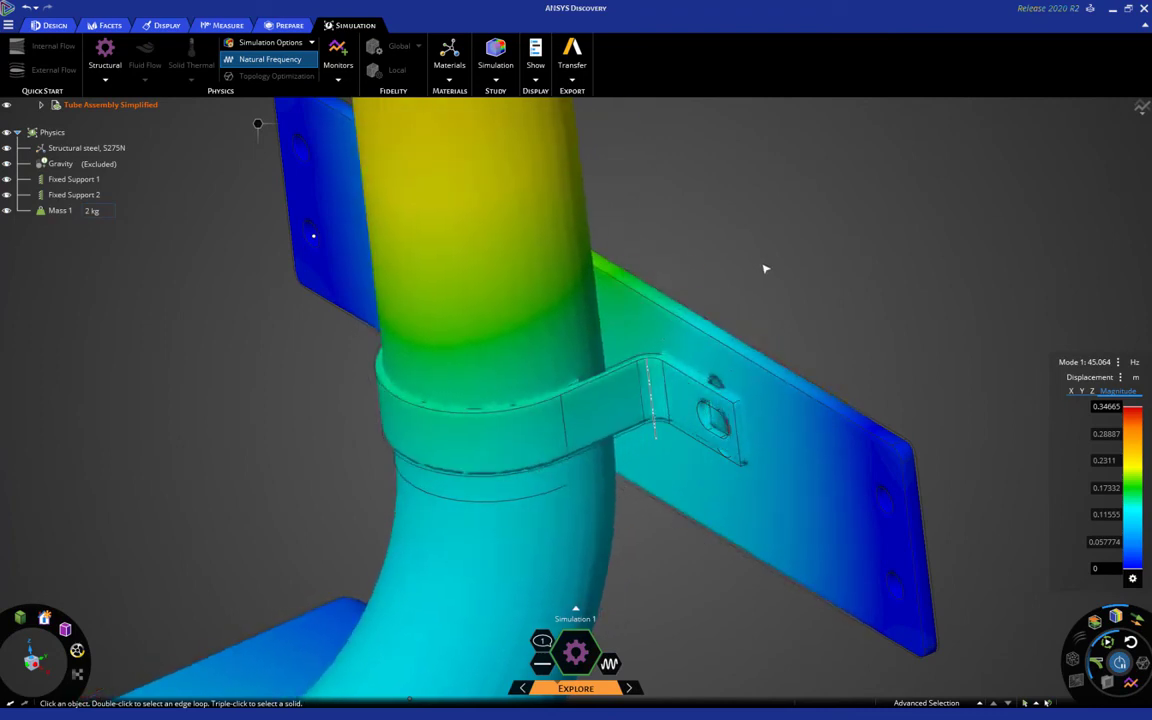
scroll(766, 265, down, 5)
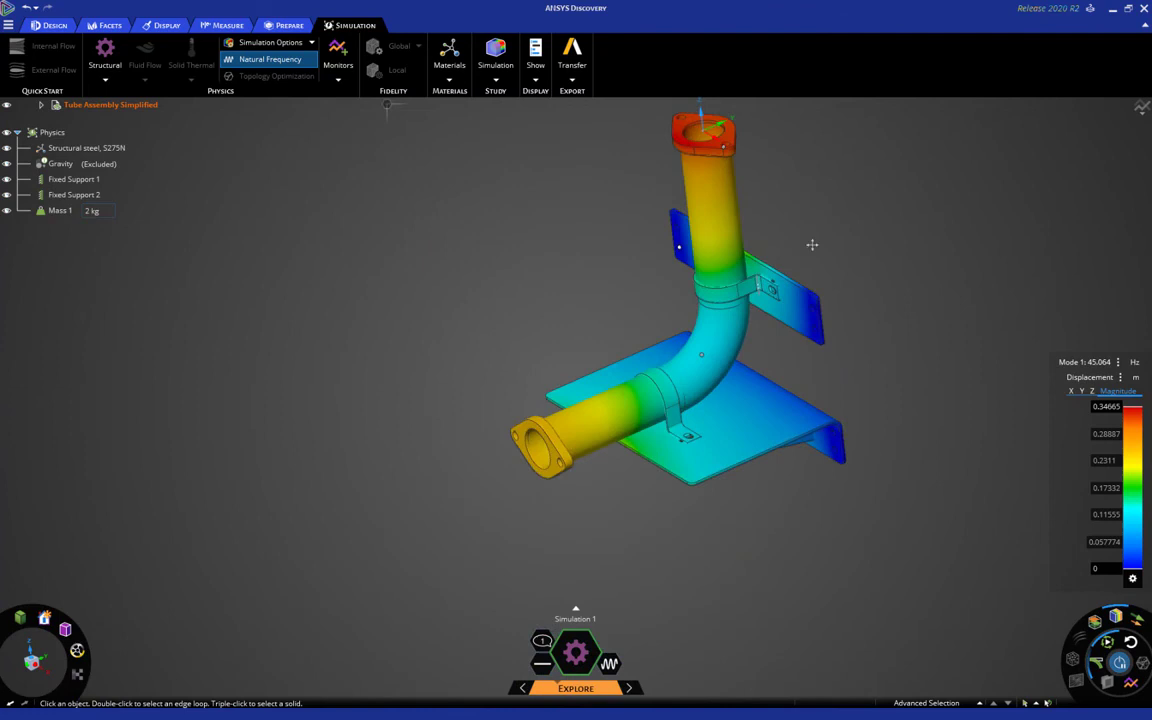
middle_drag(812, 245, 669, 291)
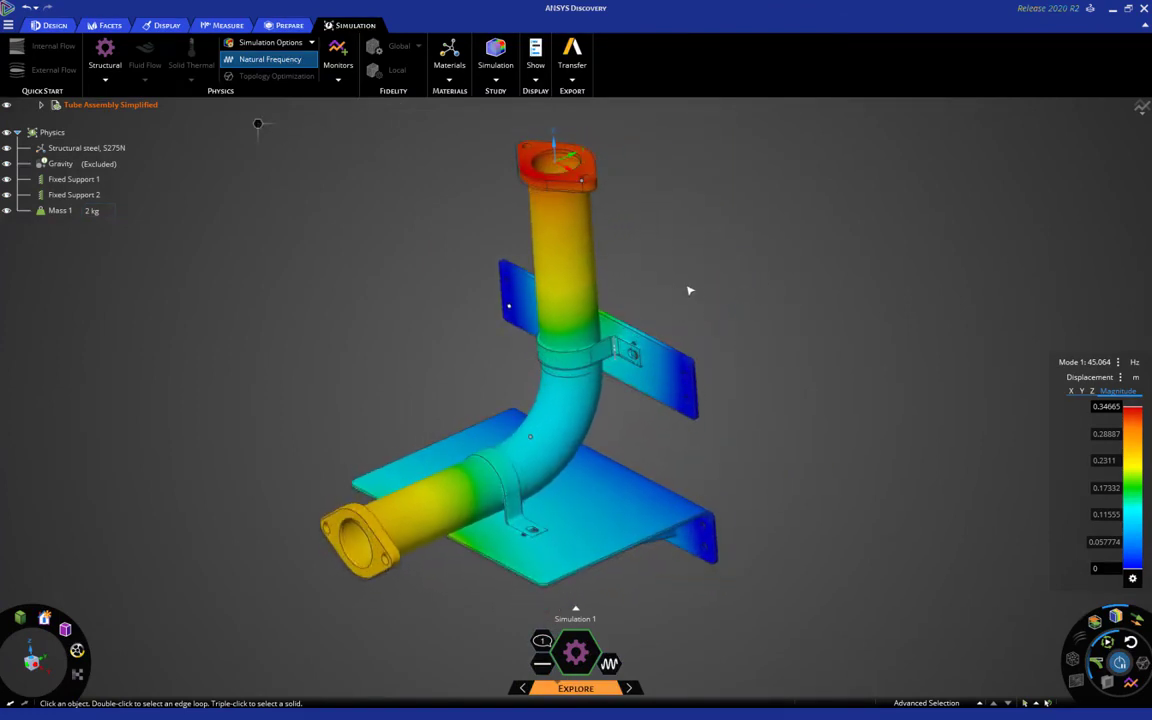